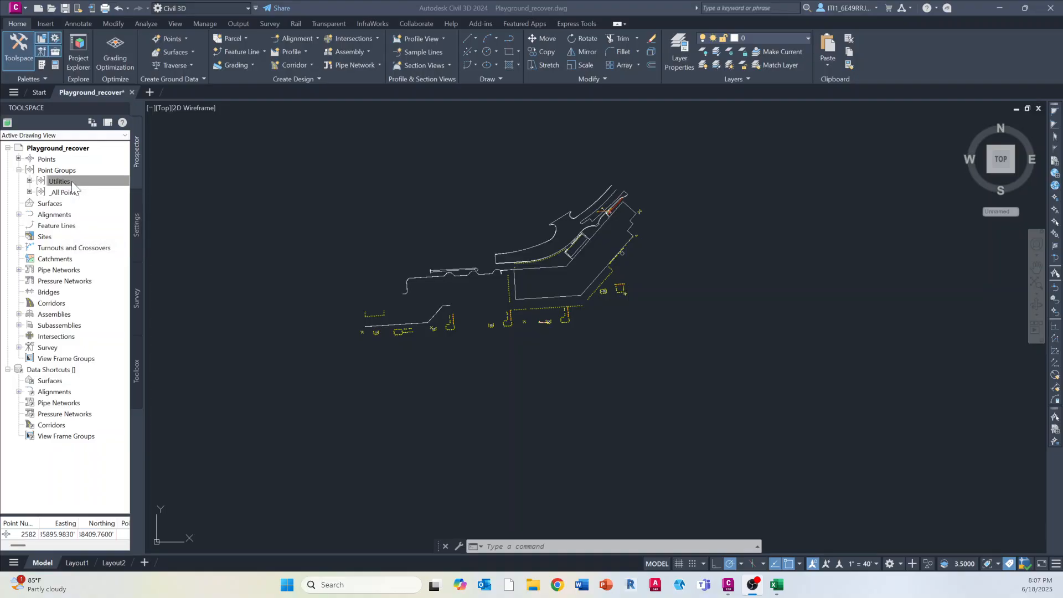
# - Review the include criteria for raw descriptions in the Utilities point group's properties, leaving them unedited
pyautogui.rightClick(72, 182)
pyautogui.click(92, 186)
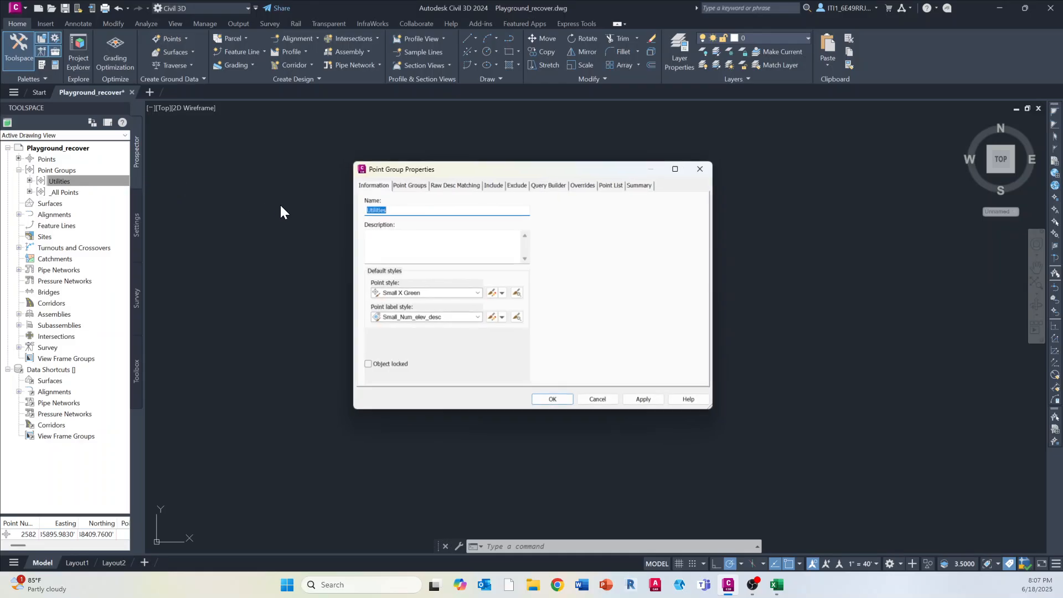
pyautogui.click(490, 182)
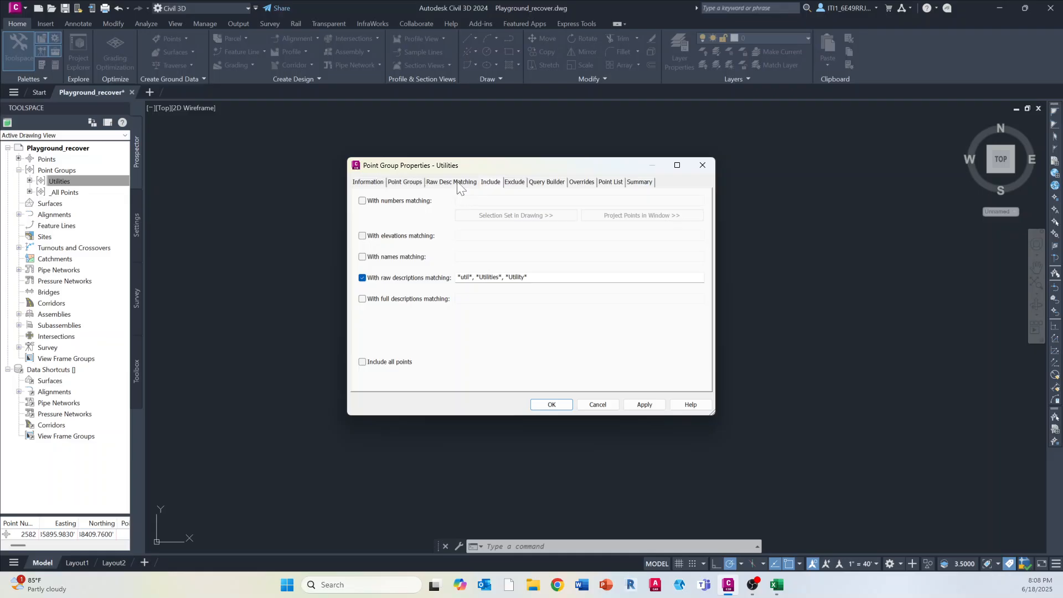
pyautogui.click(702, 165)
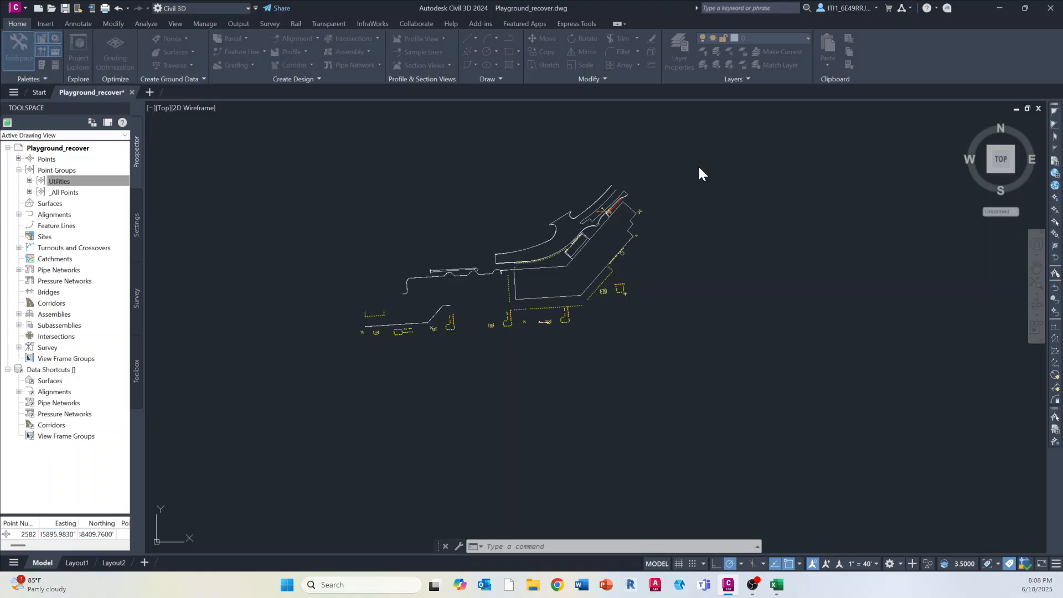
# - Start importing points from a file and look through the available point file formats for PNEZD (comma delimited)
pyautogui.click(42, 23)
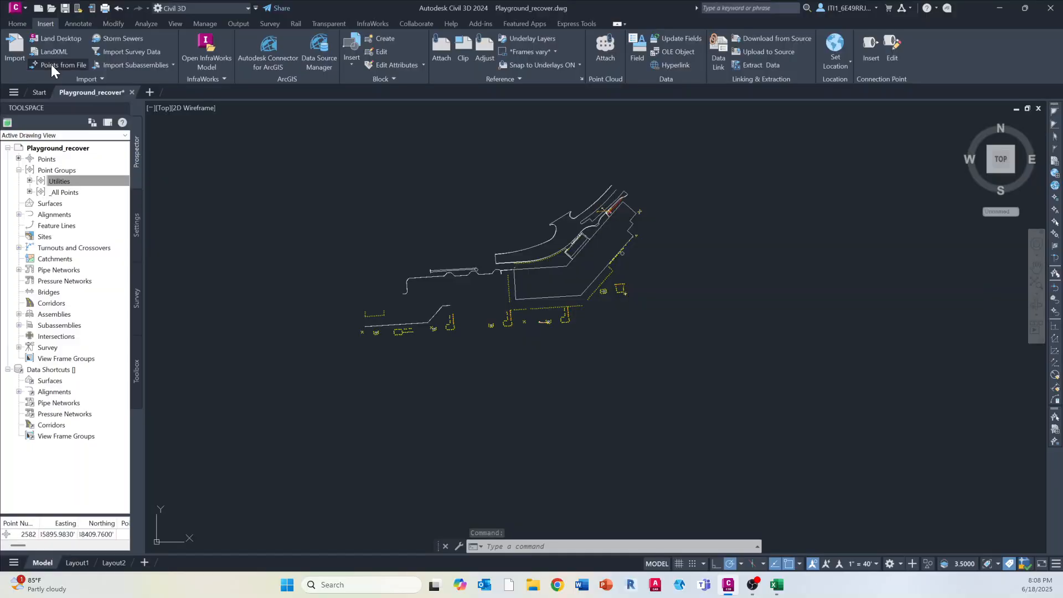
pyautogui.click(51, 64)
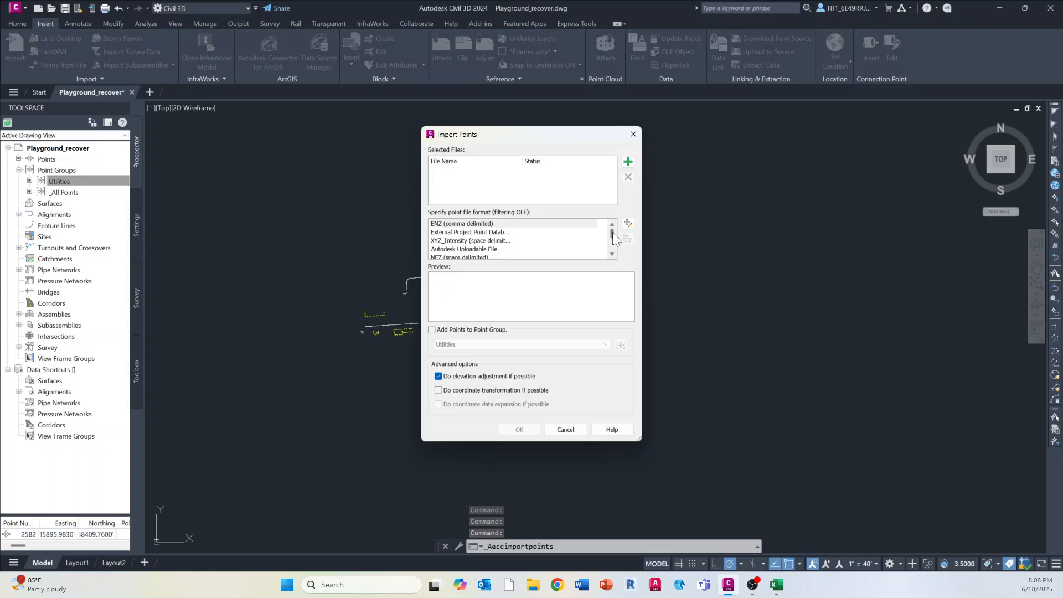
pyautogui.moveTo(613, 231); pyautogui.dragTo(610, 250)
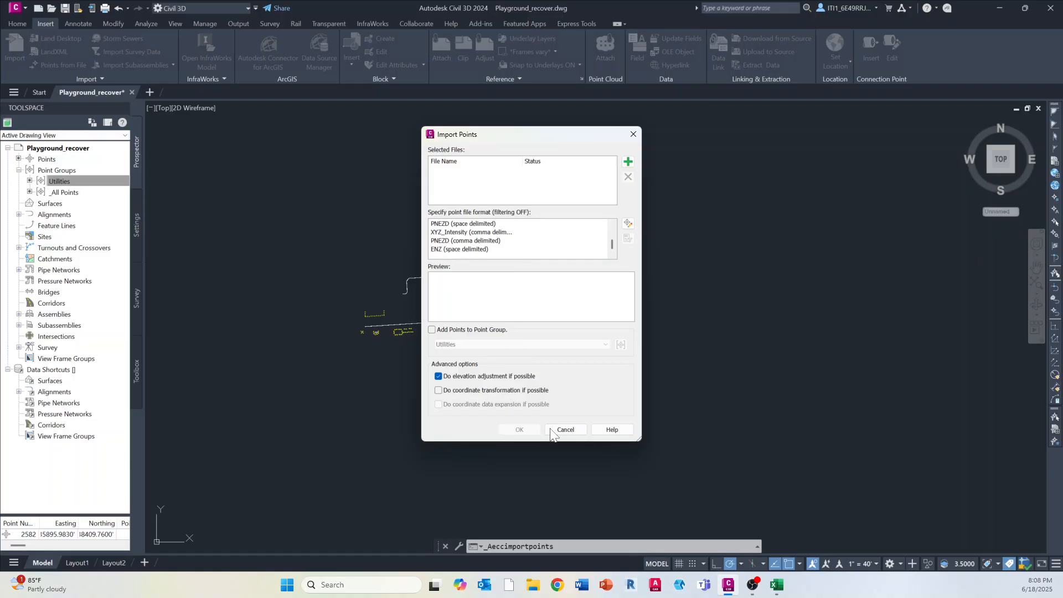
# - Switch to the sample points workbook in Excel and compare its column order with the PNEZD import format
pyautogui.click(777, 585)
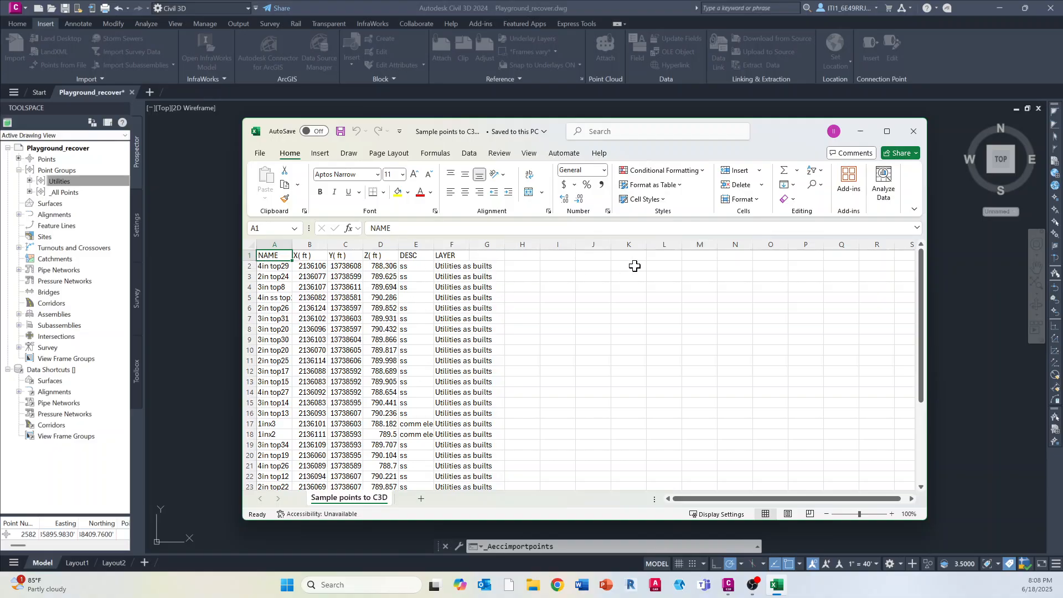
pyautogui.moveTo(781, 148); pyautogui.dragTo(738, 292)
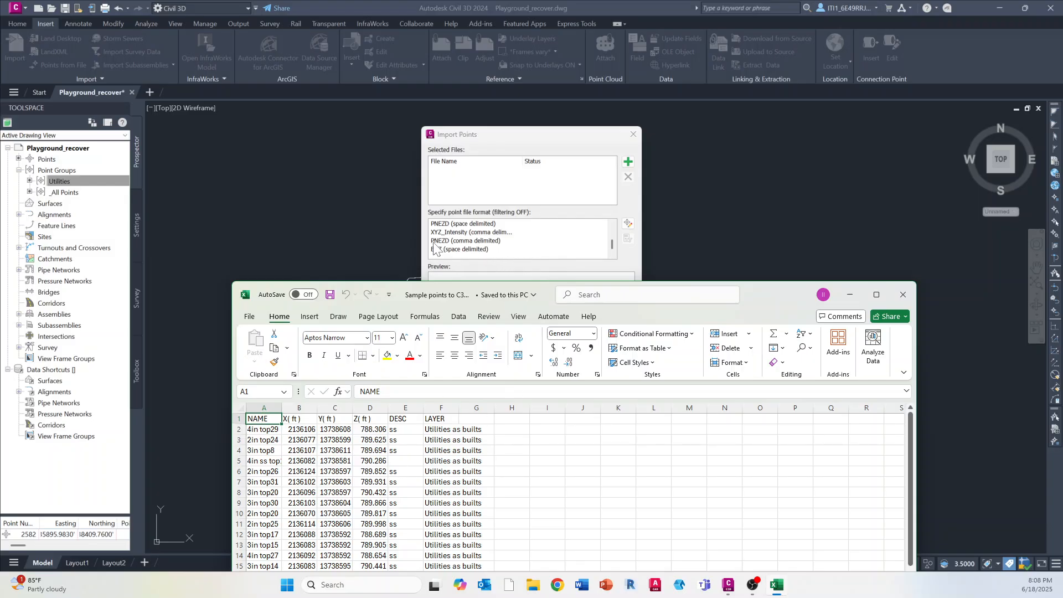
pyautogui.moveTo(775, 304); pyautogui.dragTo(800, 123)
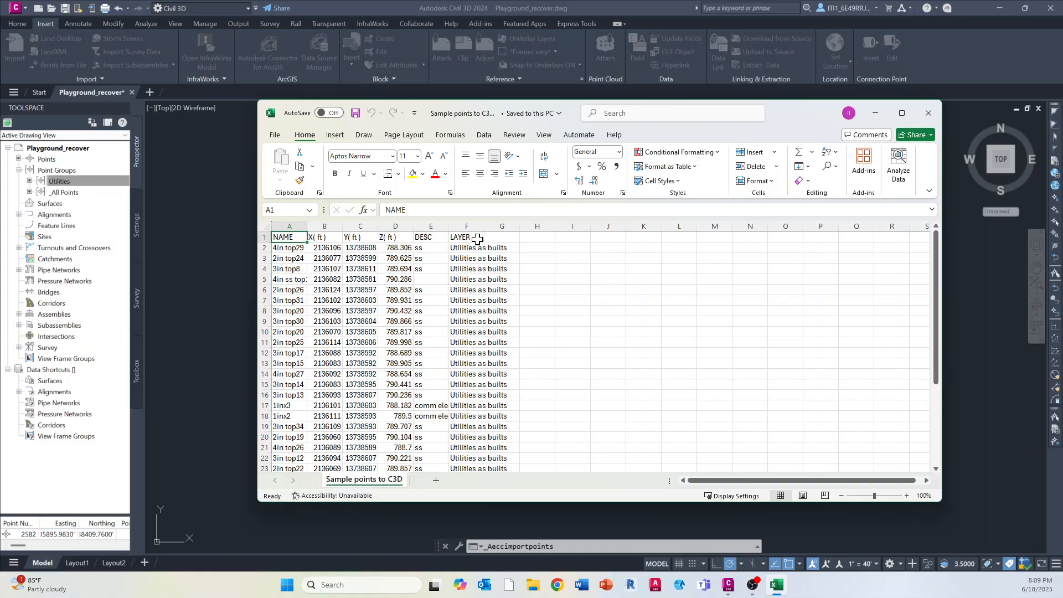
# - Delete the header row from the sample points sheet
pyautogui.click(265, 237)
pyautogui.rightClick(264, 238)
pyautogui.press('Escape')
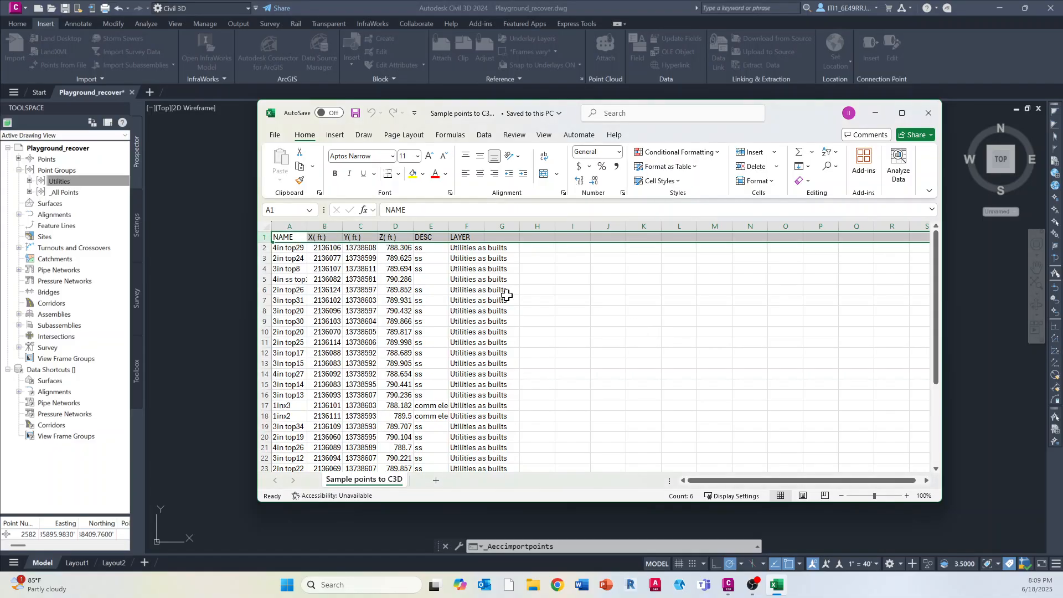
pyautogui.click(540, 311)
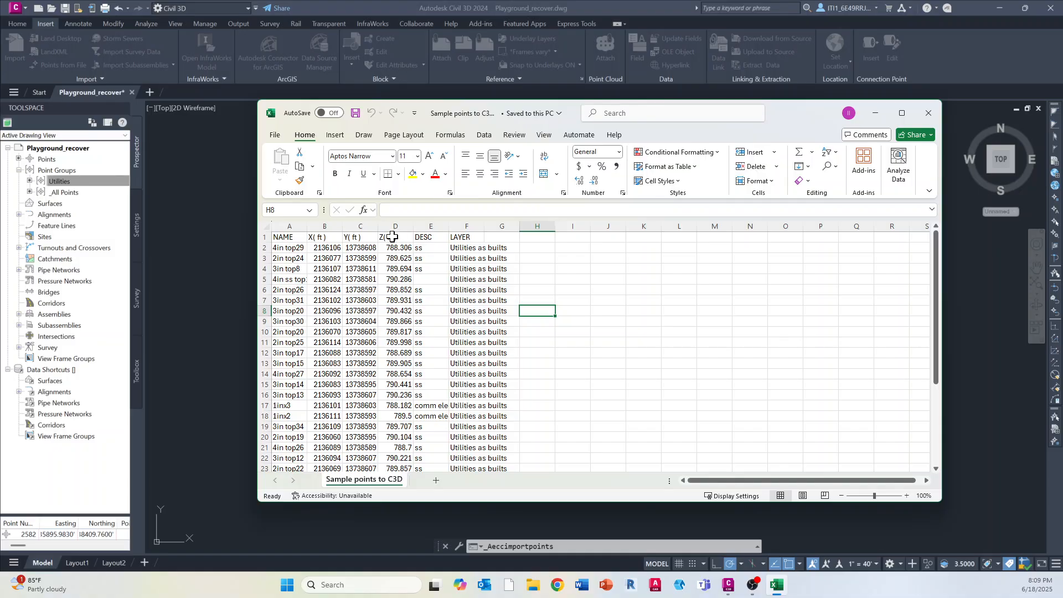
pyautogui.rightClick(265, 238)
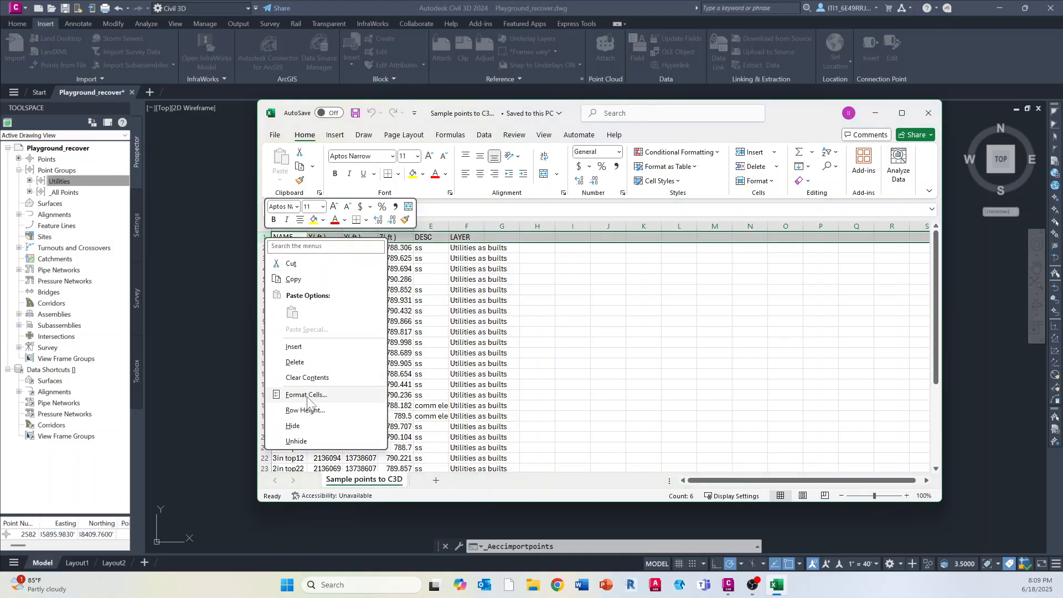
pyautogui.click(294, 362)
pyautogui.click(594, 373)
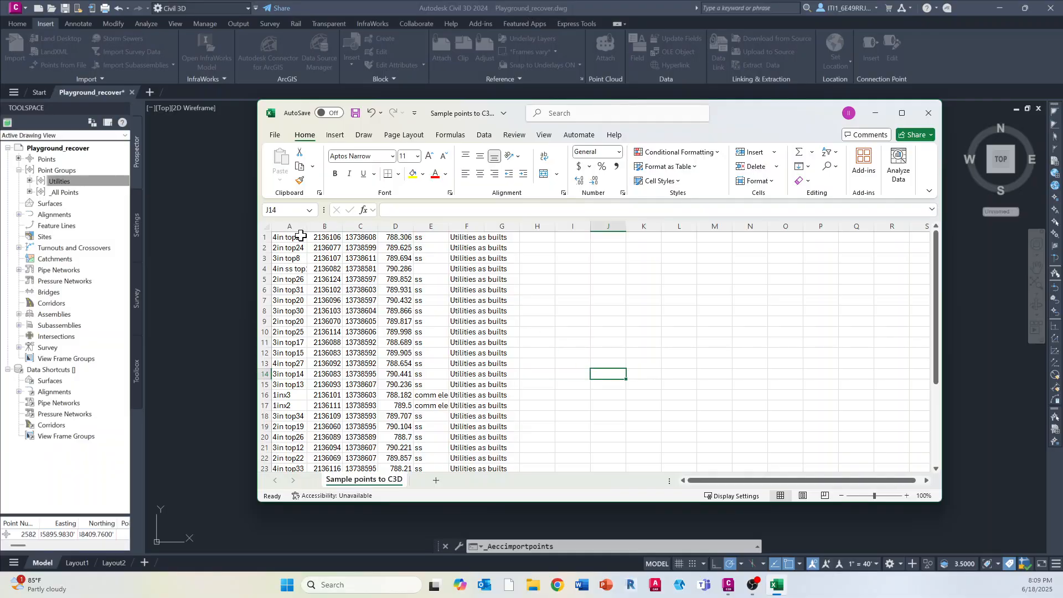
# - Insert a blank column before the point name column
pyautogui.click(298, 228)
pyautogui.rightClick(298, 228)
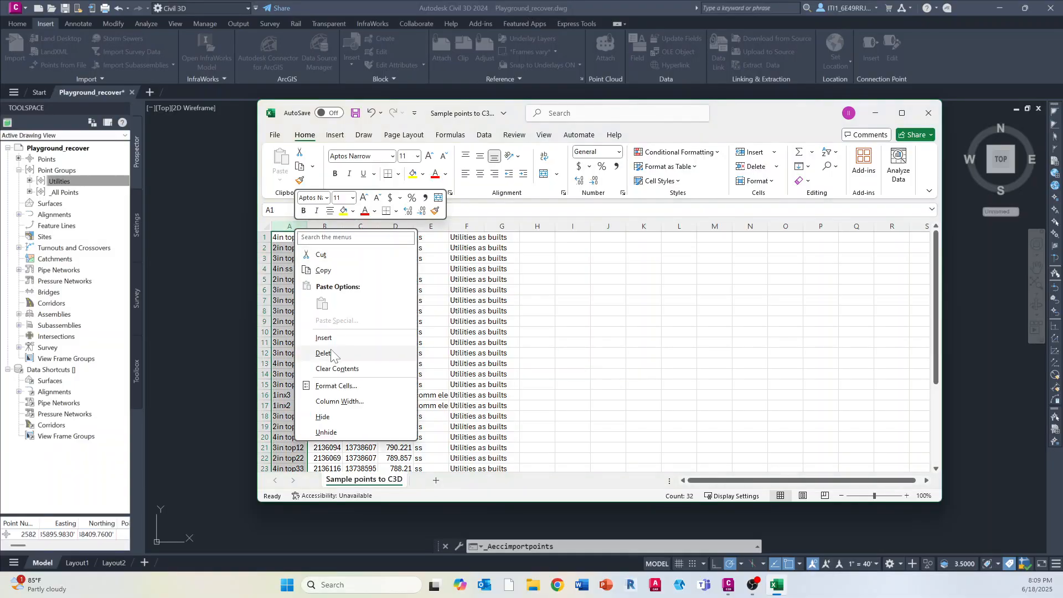
pyautogui.click(324, 337)
pyautogui.click(609, 354)
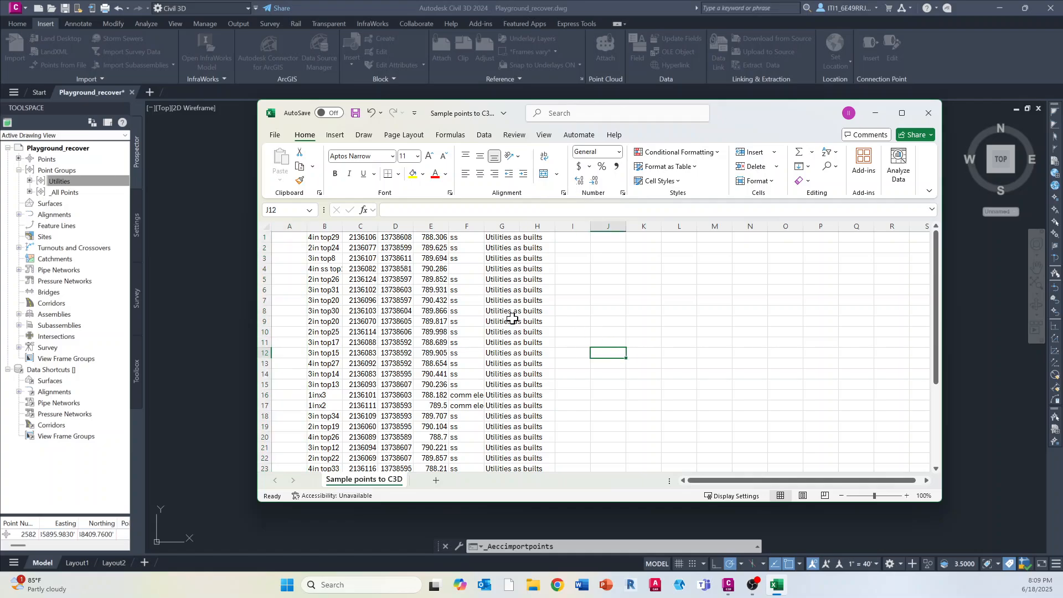
# - Number the points in column A by entering 1 and 2 and filling the series down to the last point
pyautogui.click(285, 237)
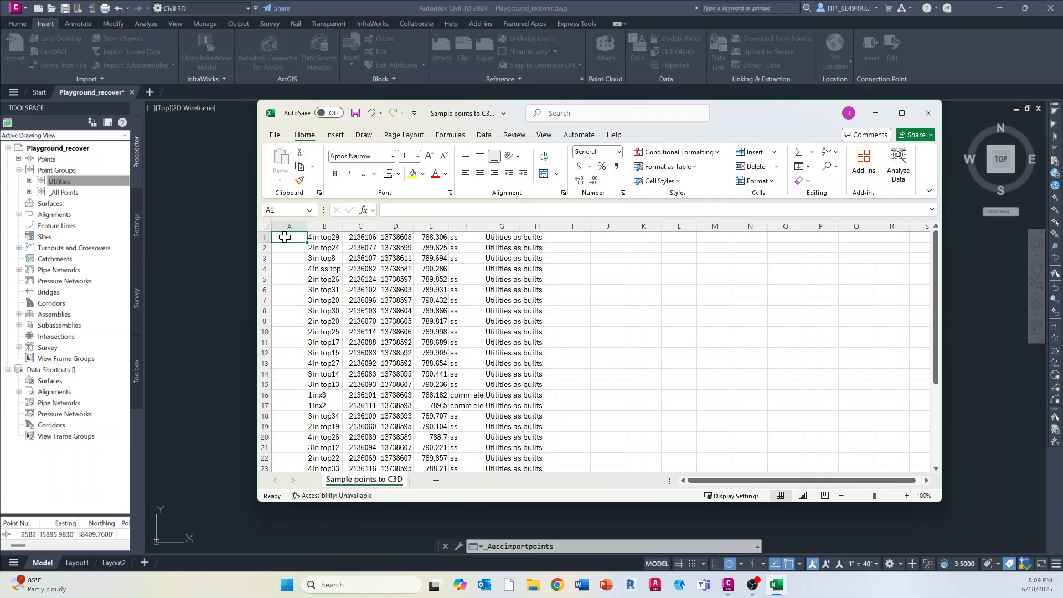
pyautogui.write('1')
pyautogui.click(288, 246)
pyautogui.write('2')
pyautogui.click(677, 342)
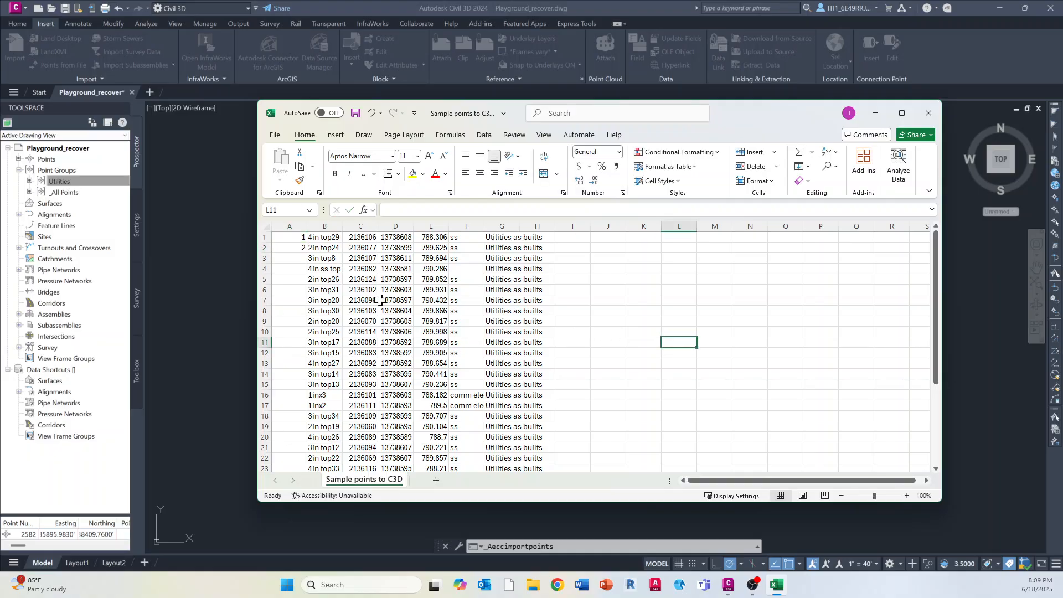
pyautogui.moveTo(288, 237); pyautogui.dragTo(302, 447)
pyautogui.click(667, 435)
pyautogui.scroll(4, 326, 371)
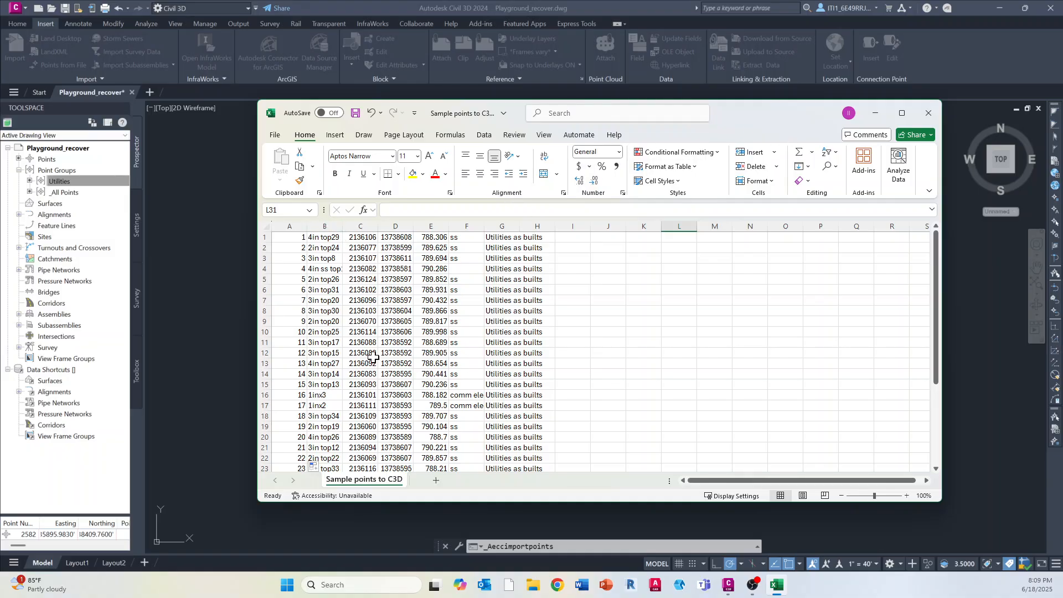
# - Delete the layer column containing "Utilities as builts"
pyautogui.rightClick(492, 225)
pyautogui.click(615, 348)
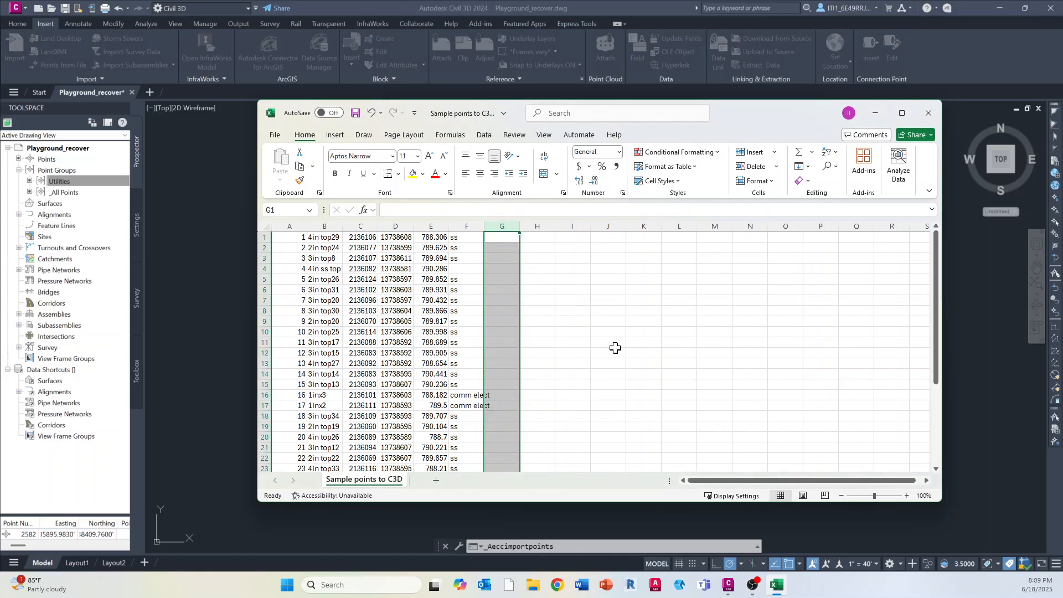
pyautogui.click(615, 349)
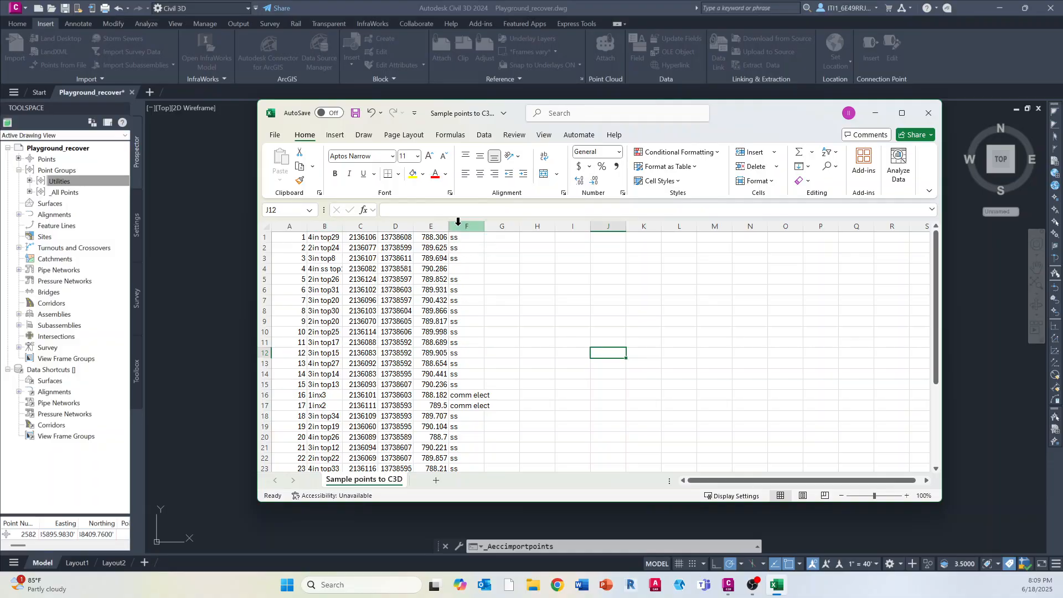
pyautogui.click(326, 232)
pyautogui.rightClick(325, 232)
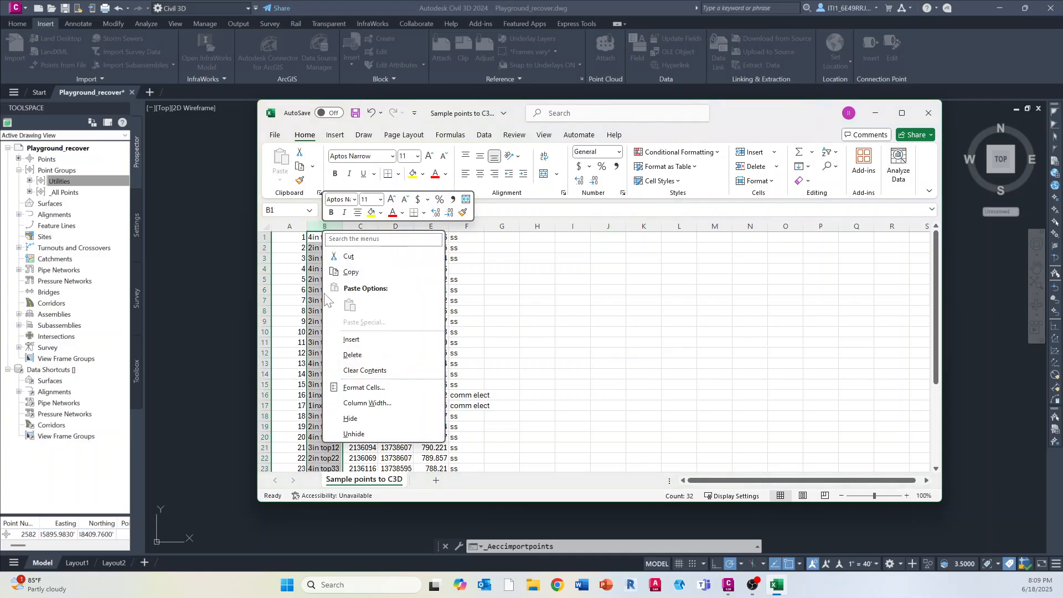
pyautogui.click(572, 284)
pyautogui.click(596, 308)
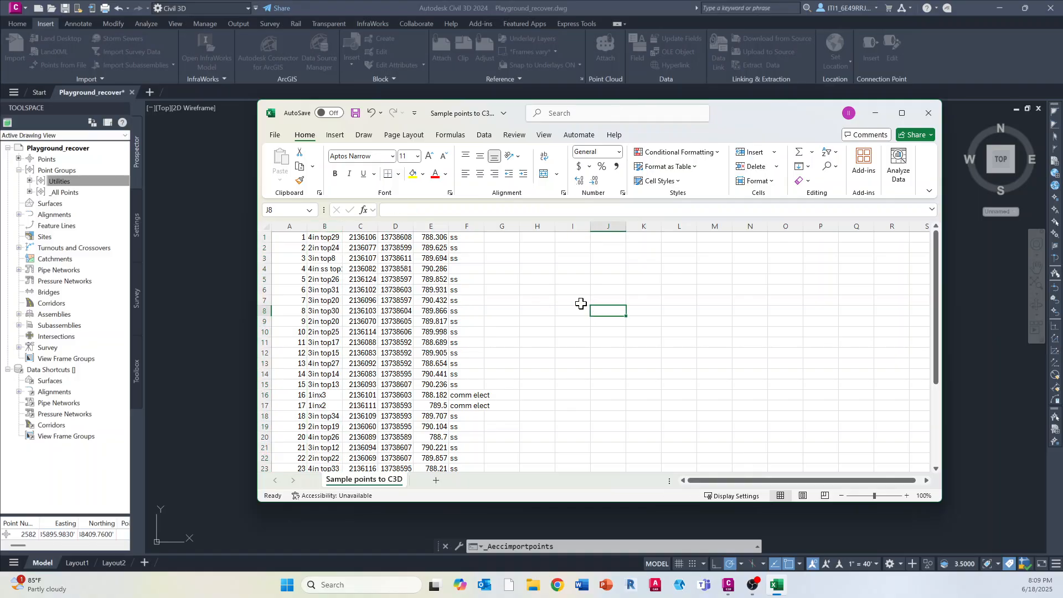
# - Move the point name column directly before the description column by inserting a copy there and deleting the original column B
pyautogui.click(325, 227)
pyautogui.rightClick(322, 231)
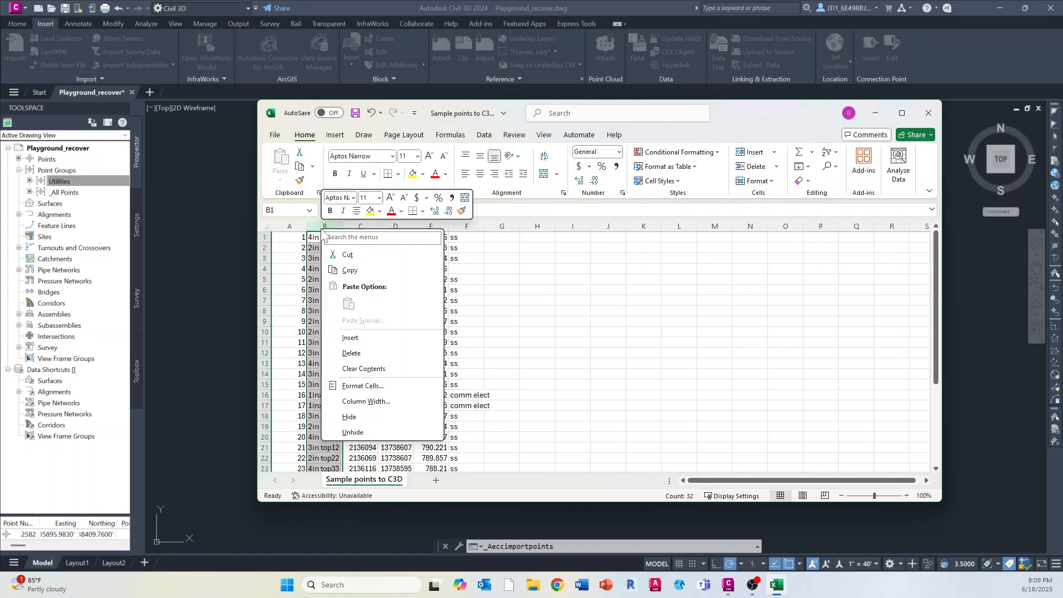
pyautogui.click(349, 271)
pyautogui.click(467, 227)
pyautogui.rightClick(467, 227)
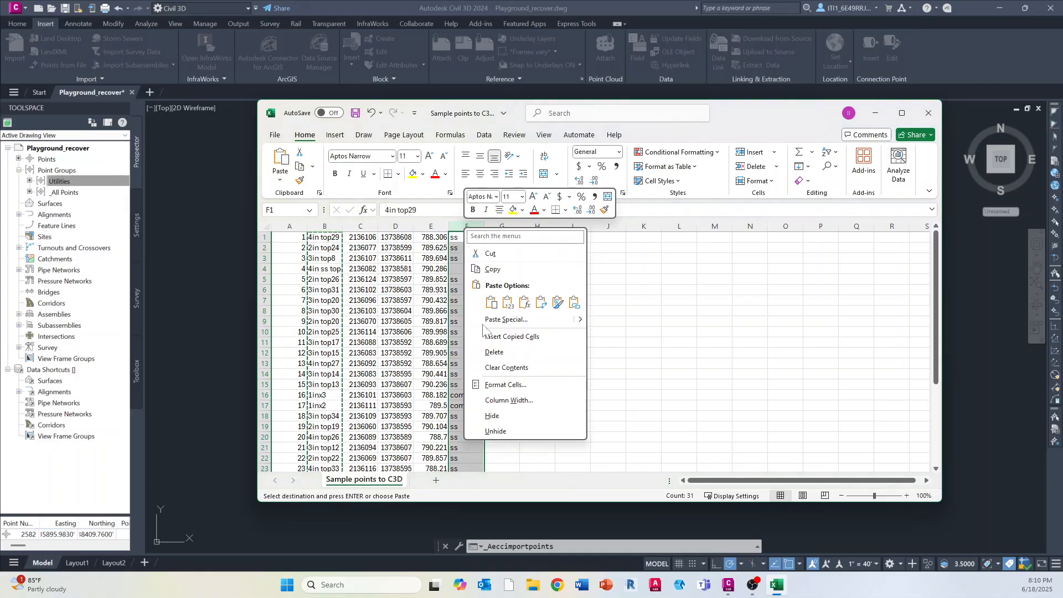
pyautogui.click(507, 336)
pyautogui.rightClick(325, 228)
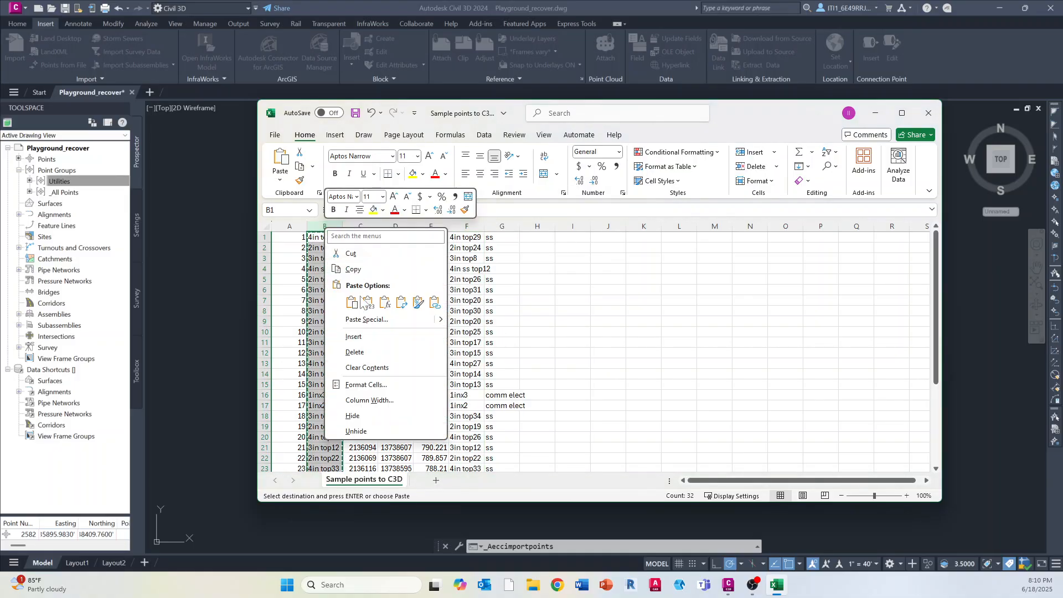
pyautogui.click(355, 352)
pyautogui.click(487, 323)
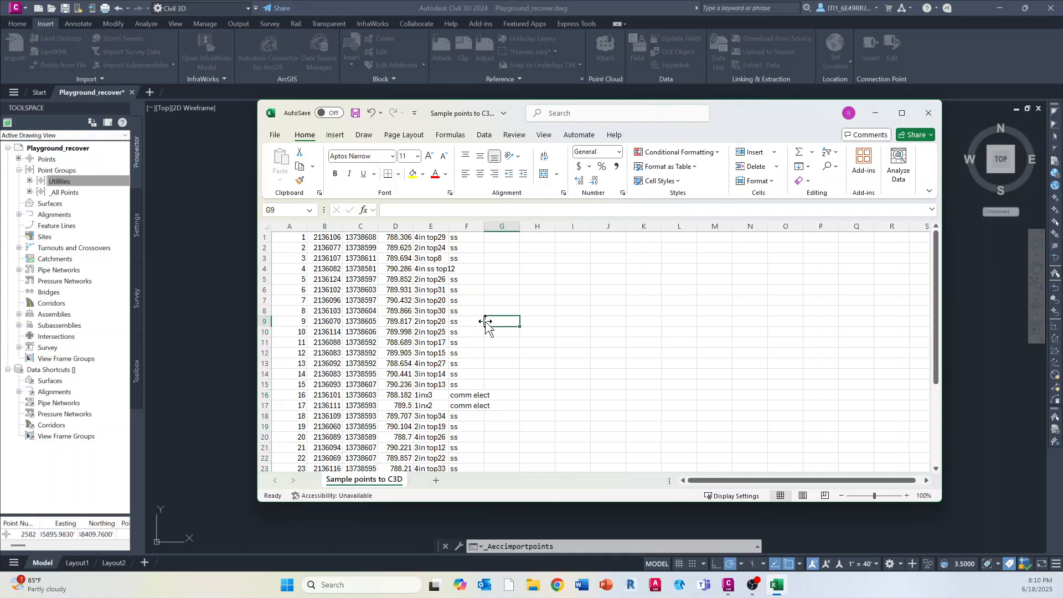
# - Move the Y (northing) column ahead of the X (easting) column by inserting a copy at column B and deleting the original
pyautogui.rightClick(361, 227)
pyautogui.click(388, 268)
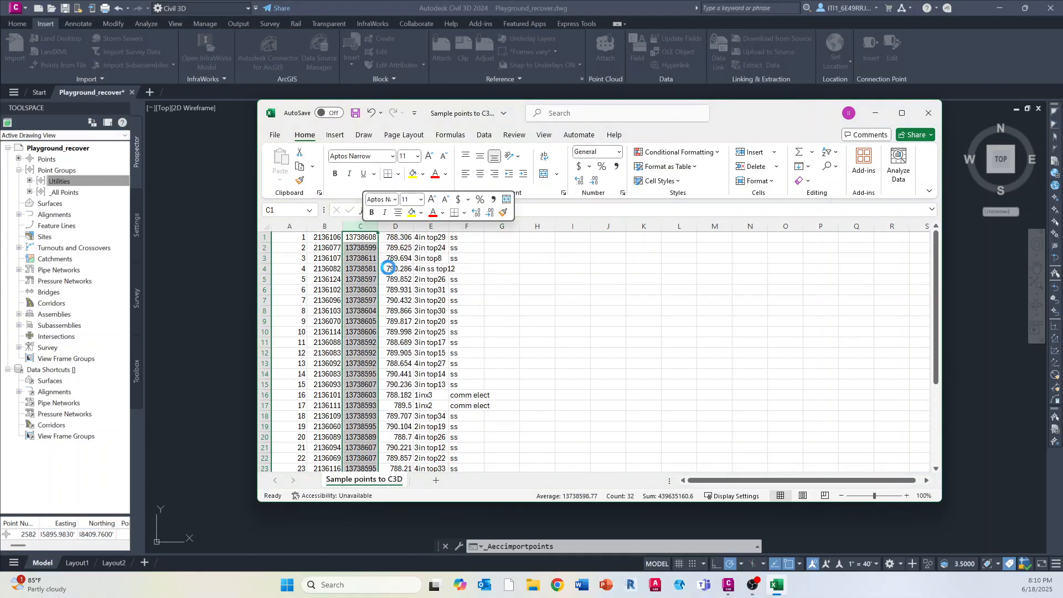
pyautogui.rightClick(326, 227)
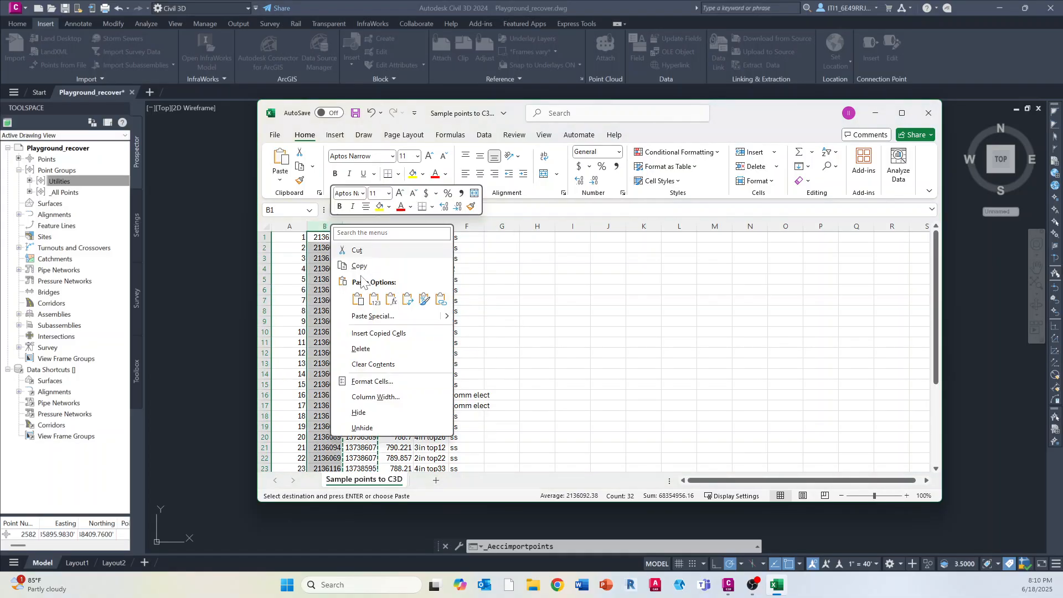
pyautogui.click(372, 333)
pyautogui.click(536, 332)
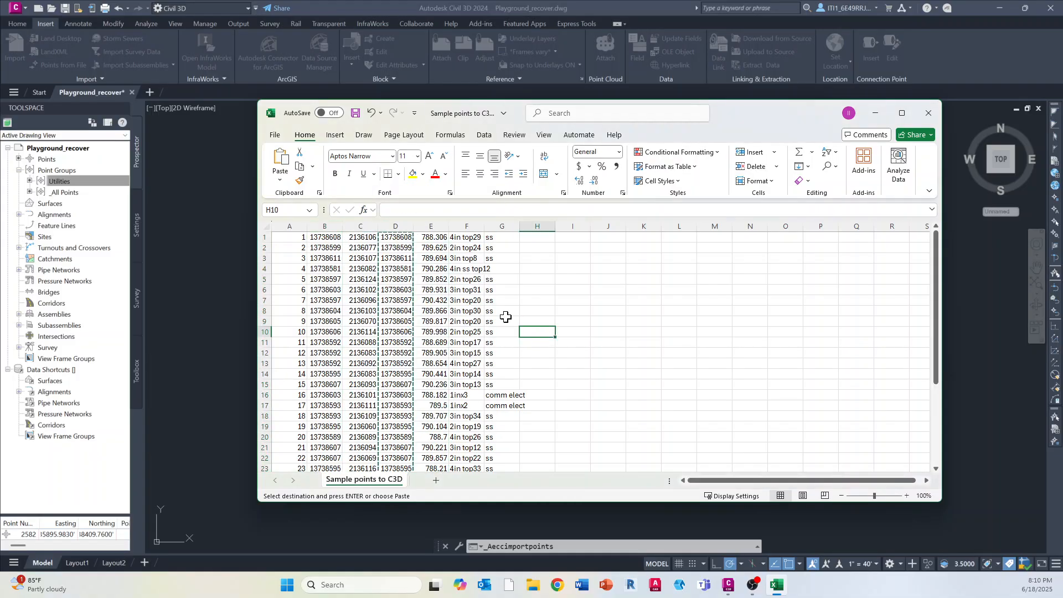
pyautogui.rightClick(395, 225)
pyautogui.click(437, 350)
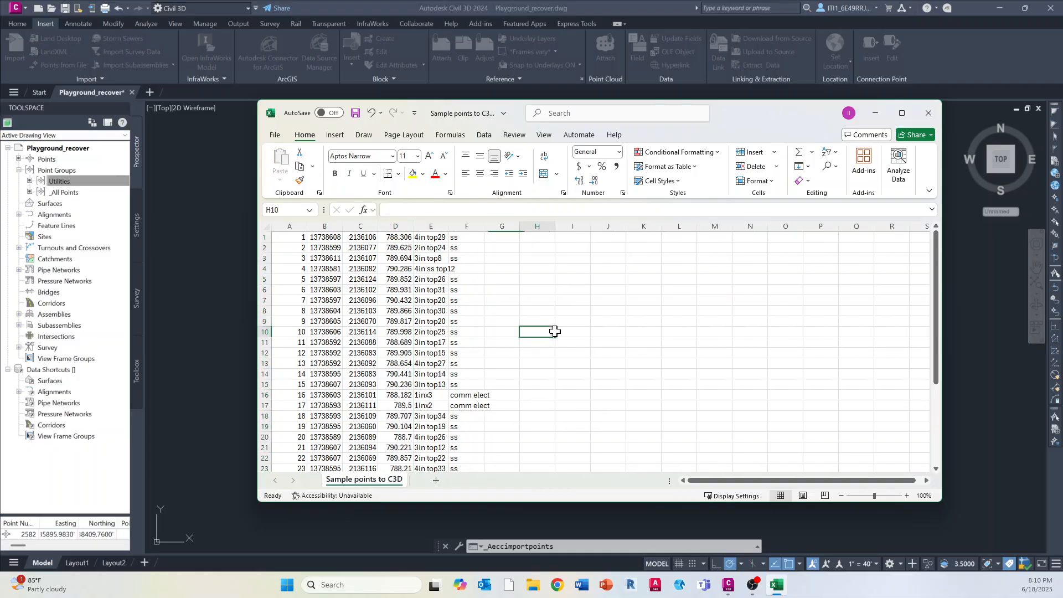
# - Insert a blank column between the elevations and the point names
pyautogui.rightClick(431, 226)
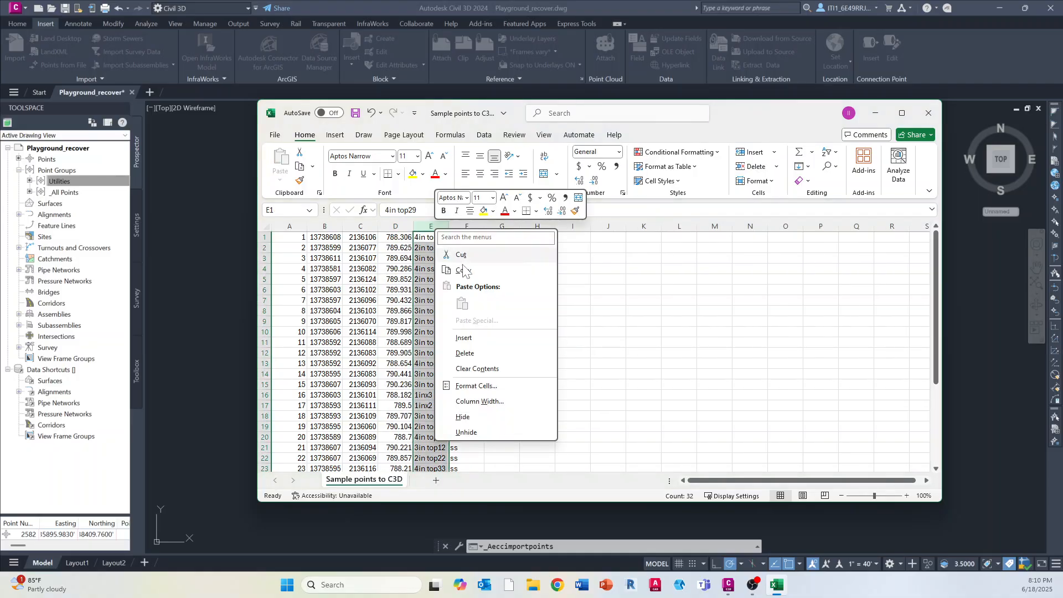
pyautogui.click(465, 337)
pyautogui.click(602, 332)
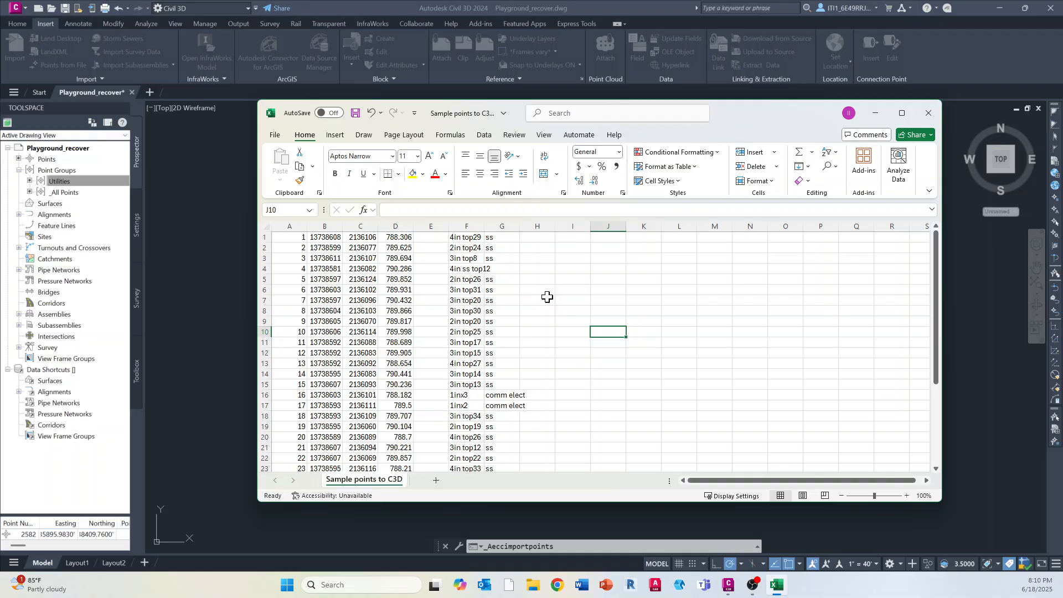
# - Enter the prefix "Utilities -" in cell E1
pyautogui.click(436, 237)
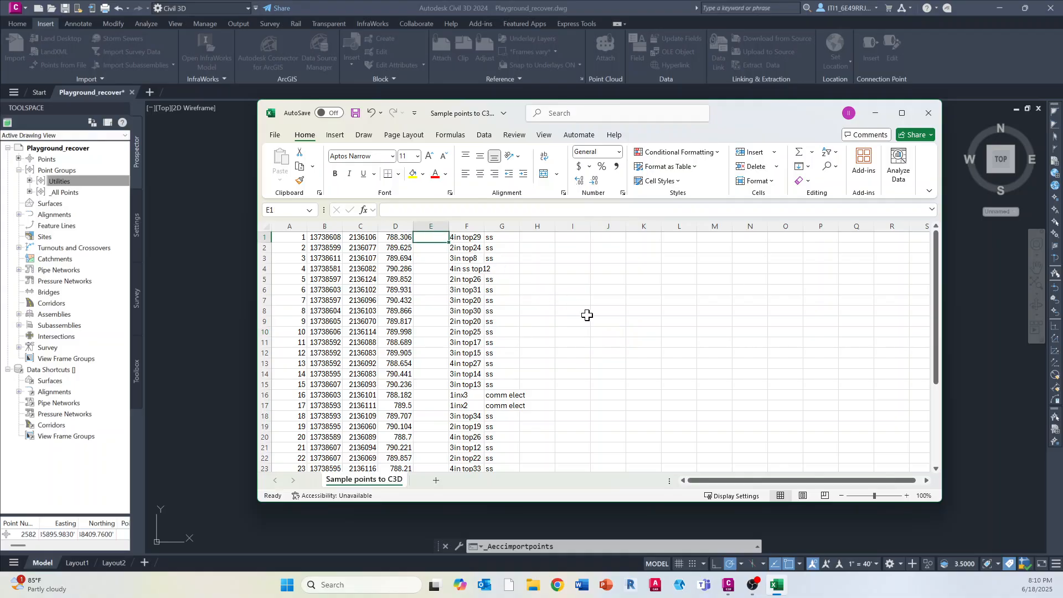
pyautogui.write('Utiliti')
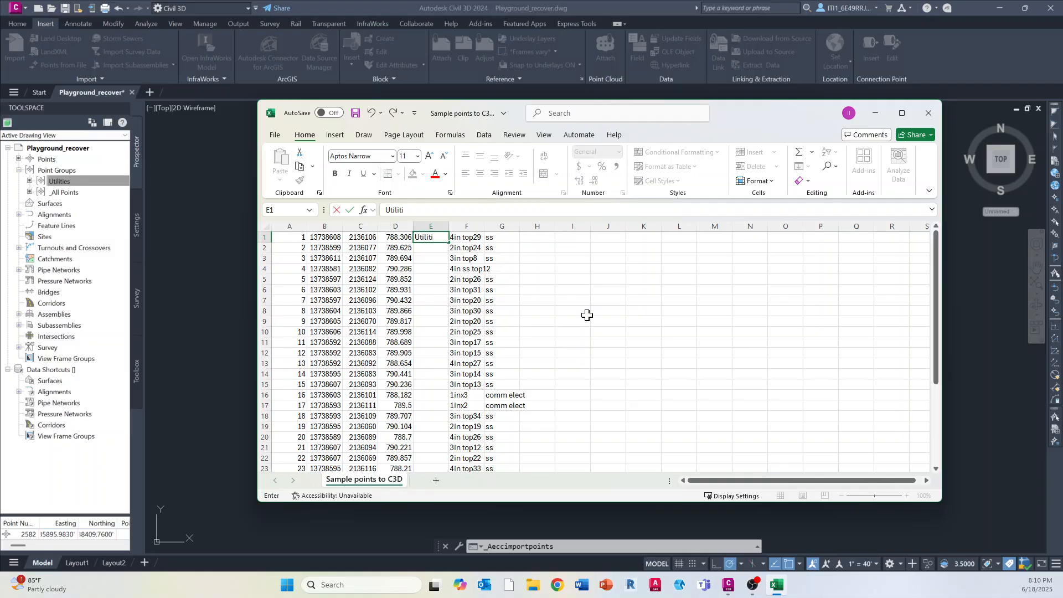
pyautogui.write('es -')
pyautogui.scroll(-1, 578, 313)
pyautogui.click(608, 300)
pyautogui.scroll(1, 505, 293)
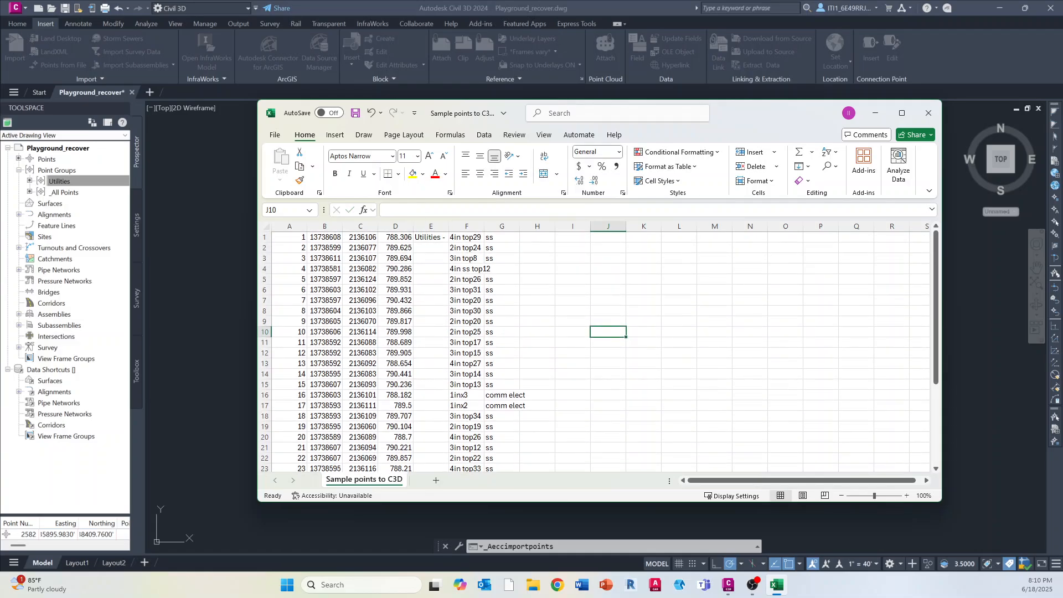
# - Fill the "Utilities -" prefix from E1 down through E32
pyautogui.click(430, 237)
pyautogui.moveTo(448, 242); pyautogui.dragTo(433, 449)
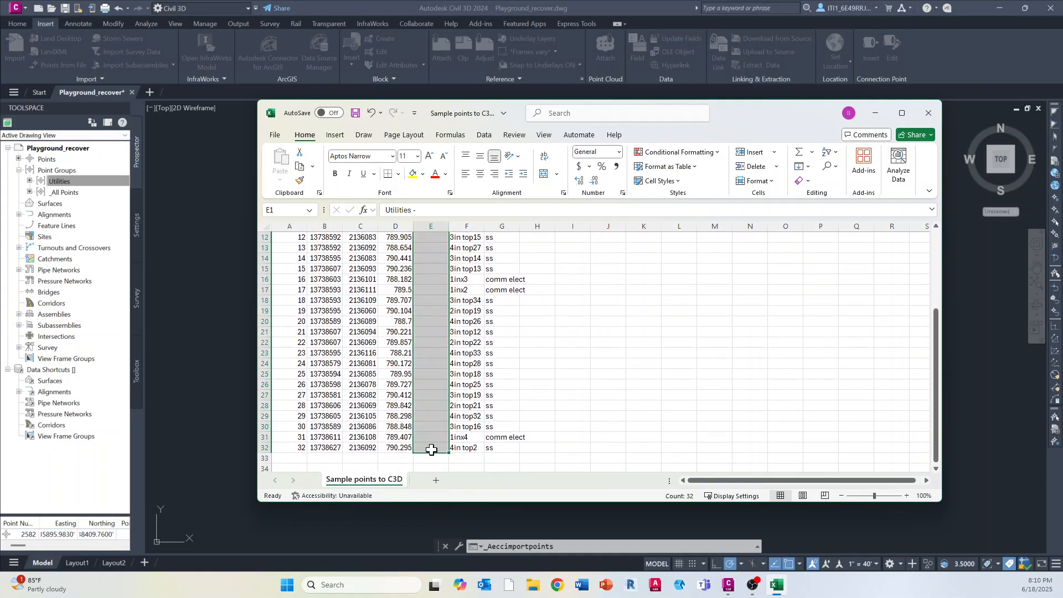
pyautogui.click(576, 424)
pyautogui.scroll(4, 554, 355)
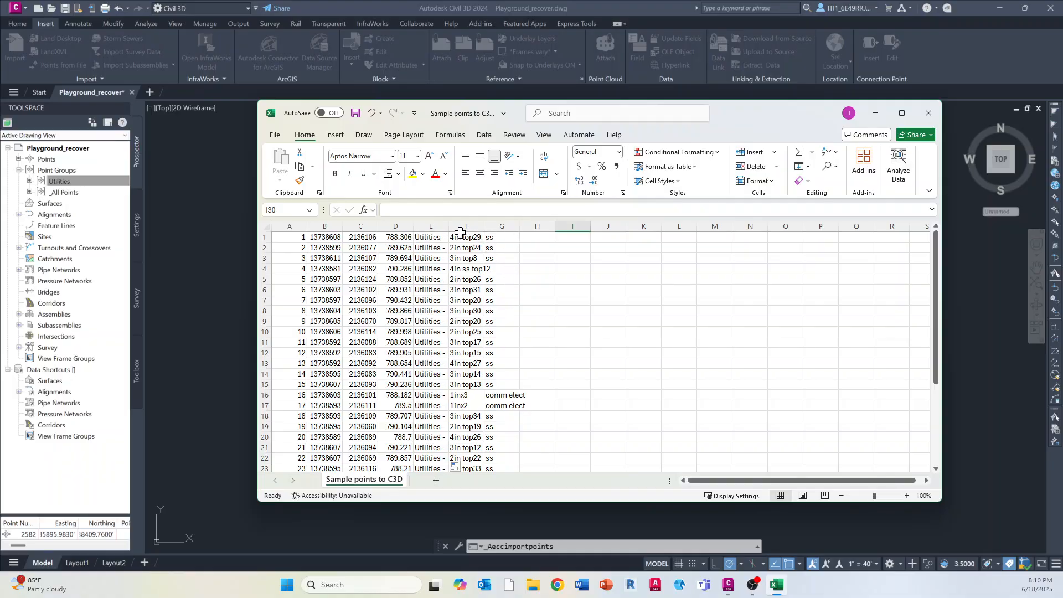
# - Insert a blank column before the description column G and enter a single space in G1
pyautogui.rightClick(502, 227)
pyautogui.click(545, 338)
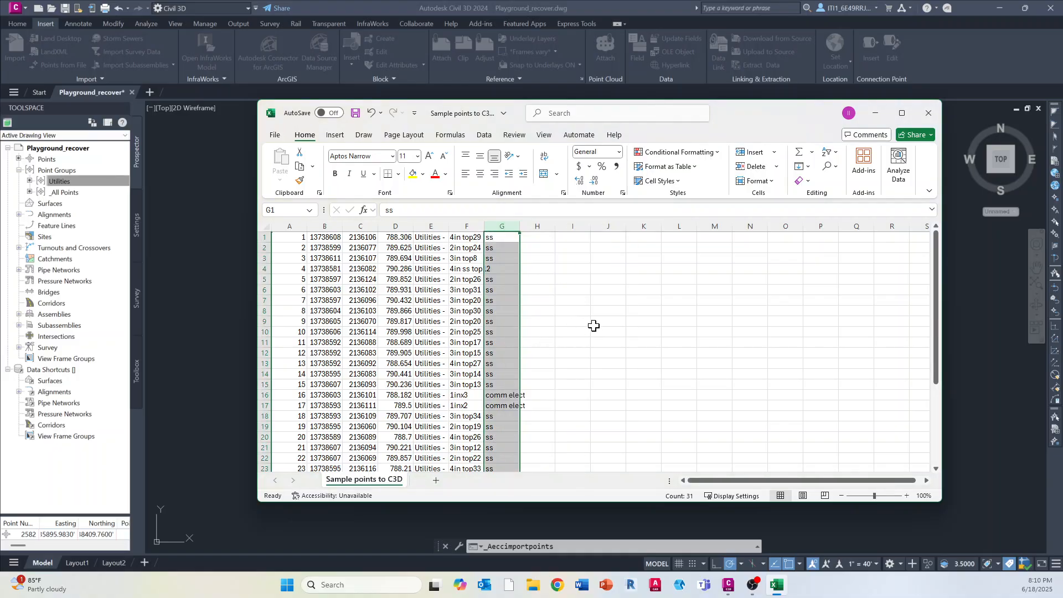
pyautogui.click(598, 321)
pyautogui.click(504, 238)
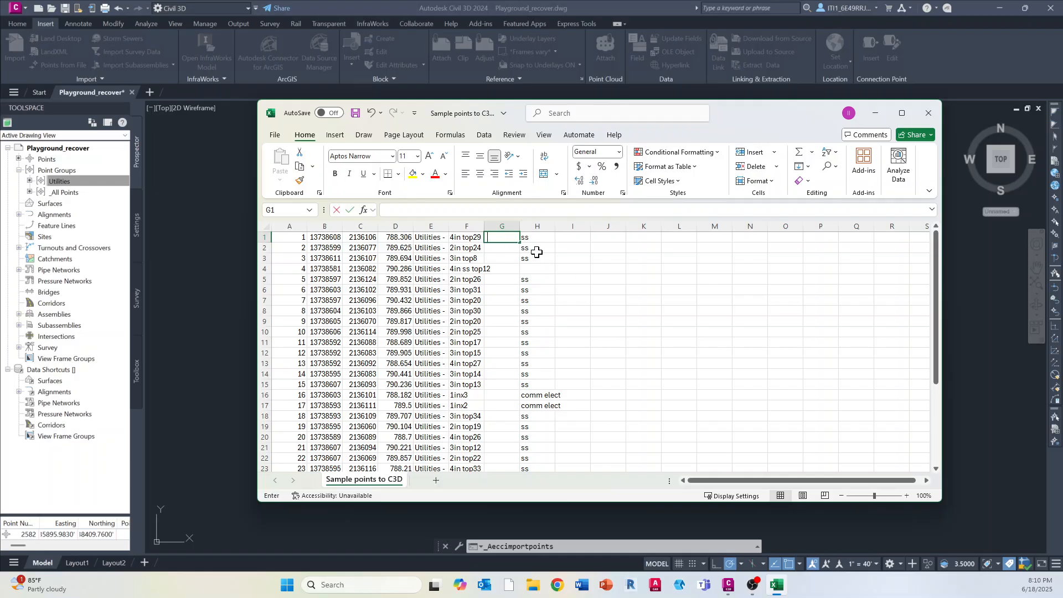
pyautogui.click(571, 279)
# - Fill the space in G1 down through G32
pyautogui.click(505, 238)
pyautogui.moveTo(520, 243); pyautogui.dragTo(506, 496)
pyautogui.moveTo(508, 490); pyautogui.dragTo(499, 460)
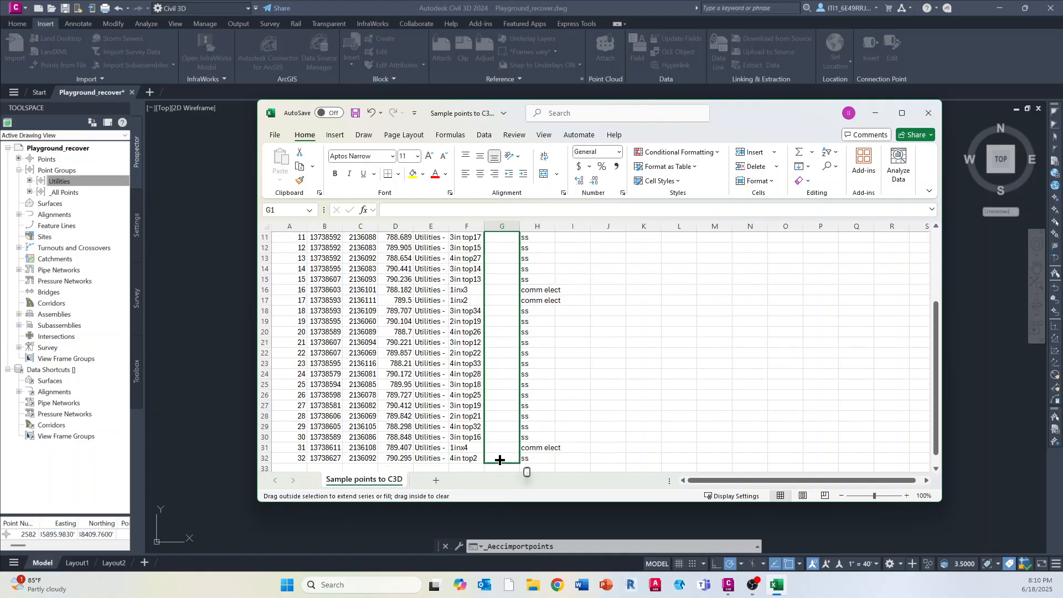
pyautogui.click(615, 416)
pyautogui.scroll(4, 614, 369)
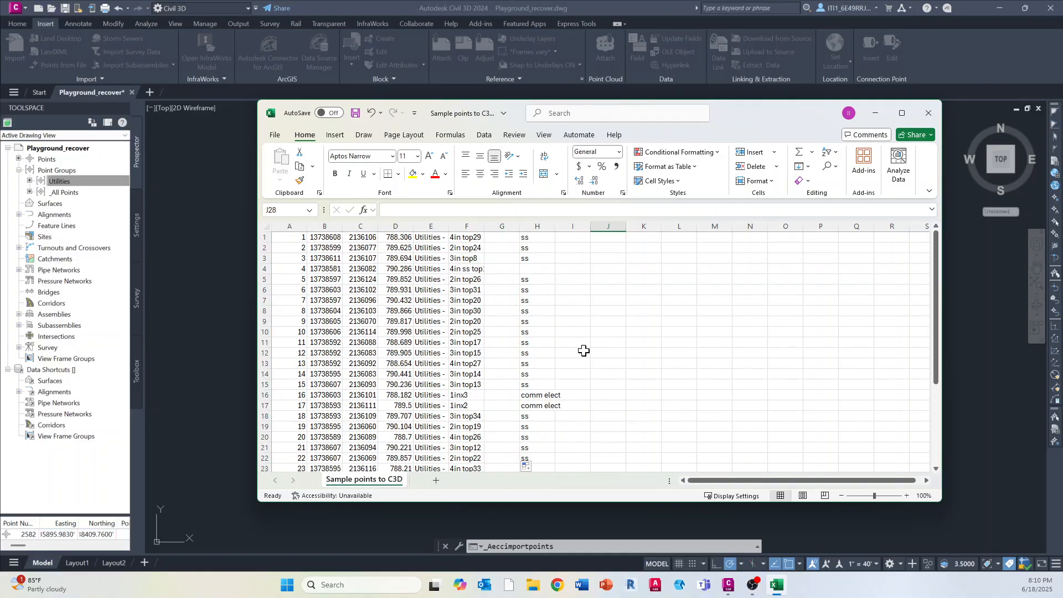
# - Combine the prefix, point name, space and description in cell I1 with the formula =E1&F1&G1&H1
pyautogui.click(570, 237)
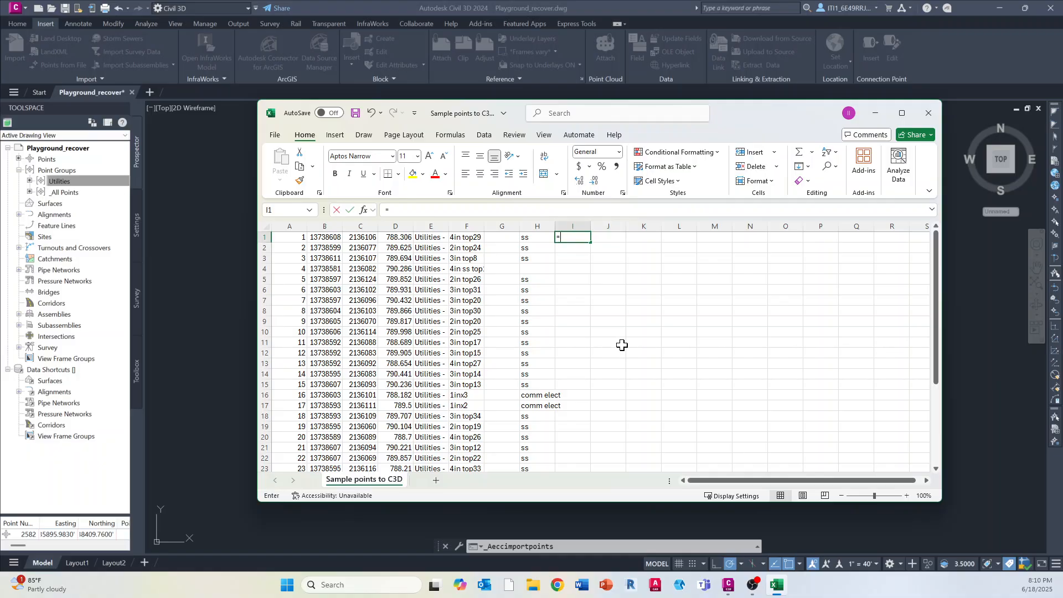
pyautogui.write('=')
pyautogui.click(443, 238)
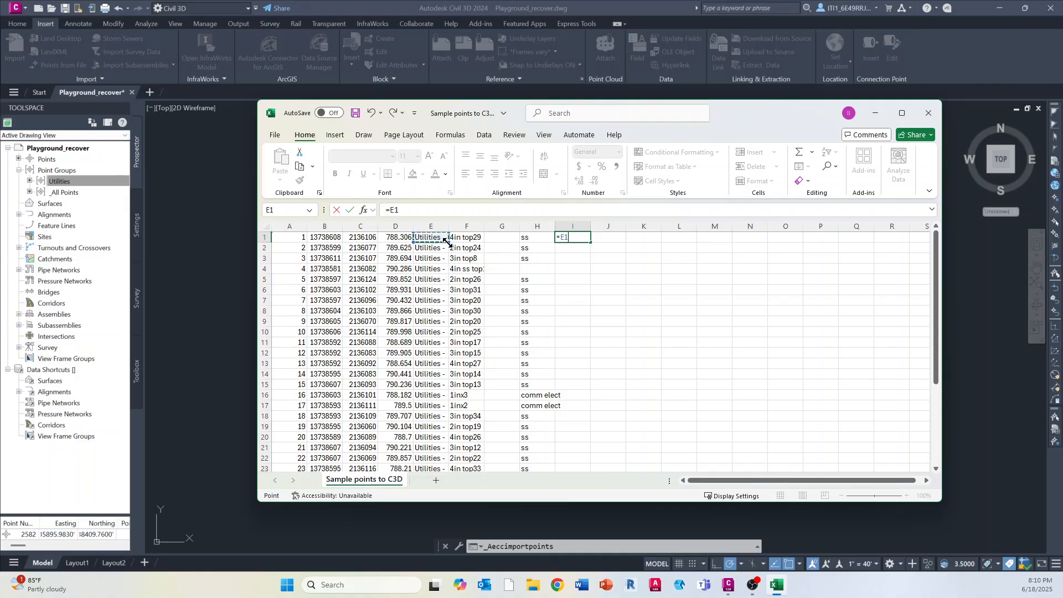
pyautogui.write('&')
pyautogui.click(460, 238)
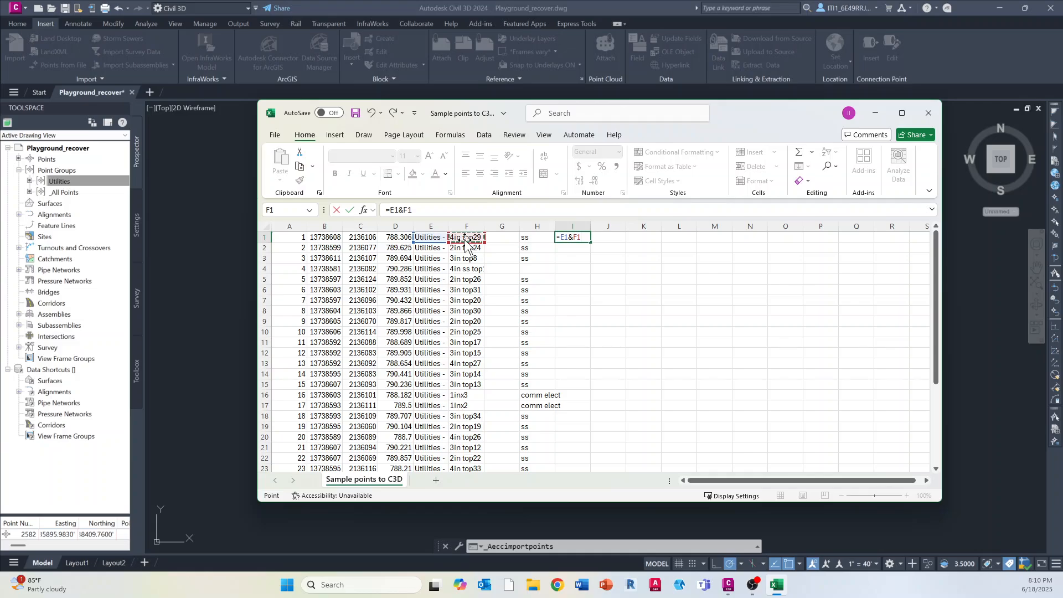
pyautogui.write('&')
pyautogui.click(496, 238)
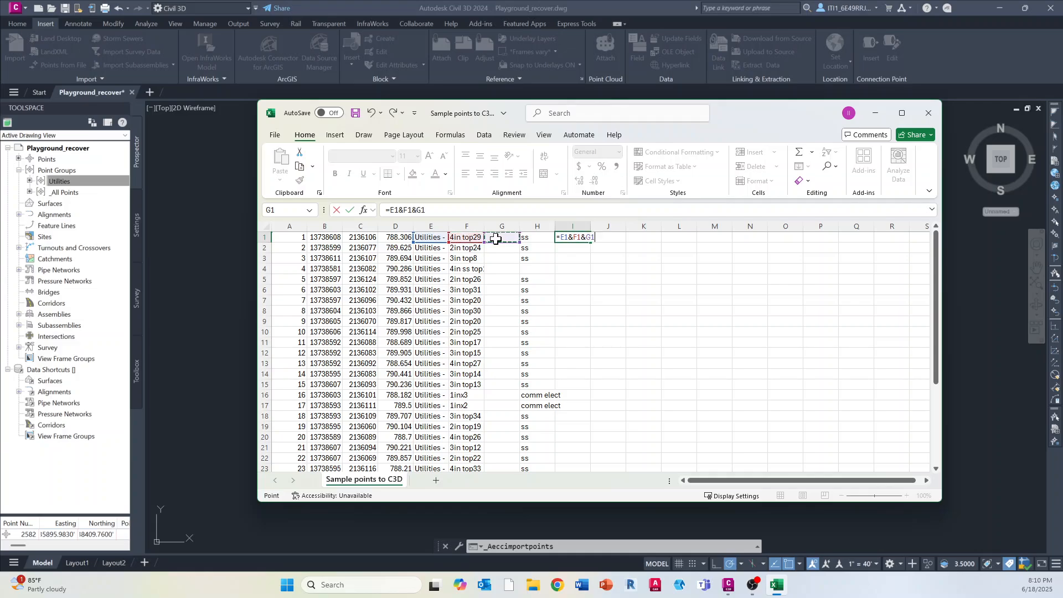
pyautogui.write('&')
pyautogui.click(530, 237)
pyautogui.click(529, 238)
pyautogui.press('Return')
# - Fill the concatenation formula from I1 down through I32 and autofit the width of column I
pyautogui.moveTo(590, 242); pyautogui.dragTo(582, 450)
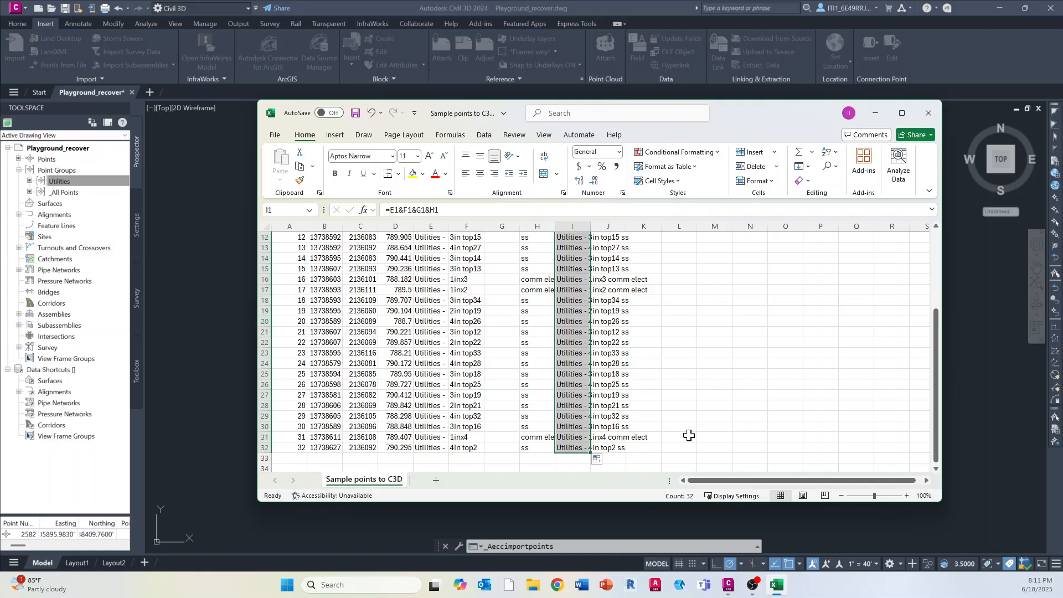
pyautogui.click(690, 436)
pyautogui.scroll(4, 689, 436)
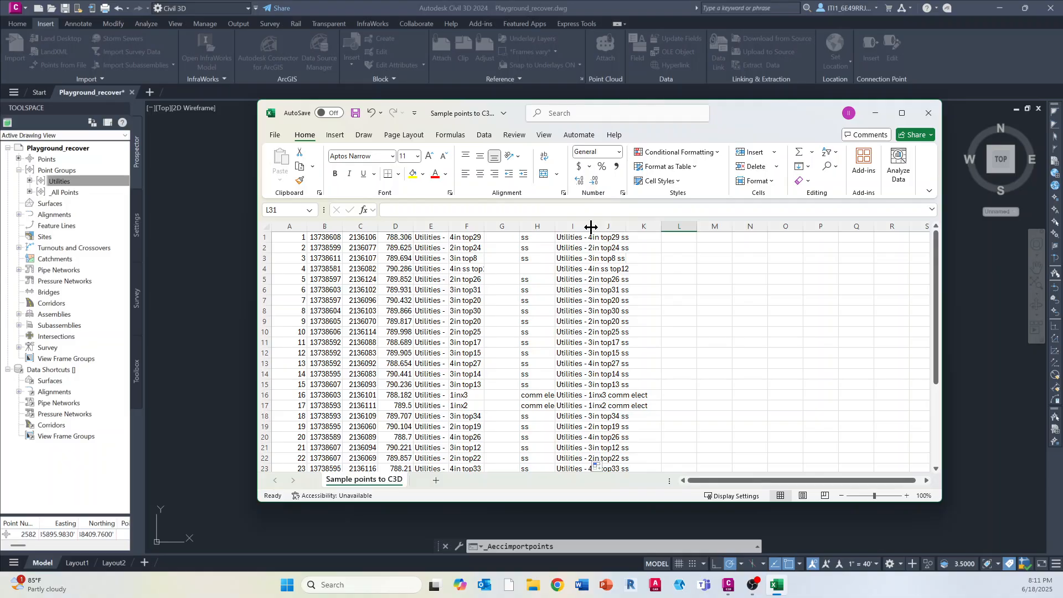
pyautogui.doubleClick(590, 226)
pyautogui.click(641, 240)
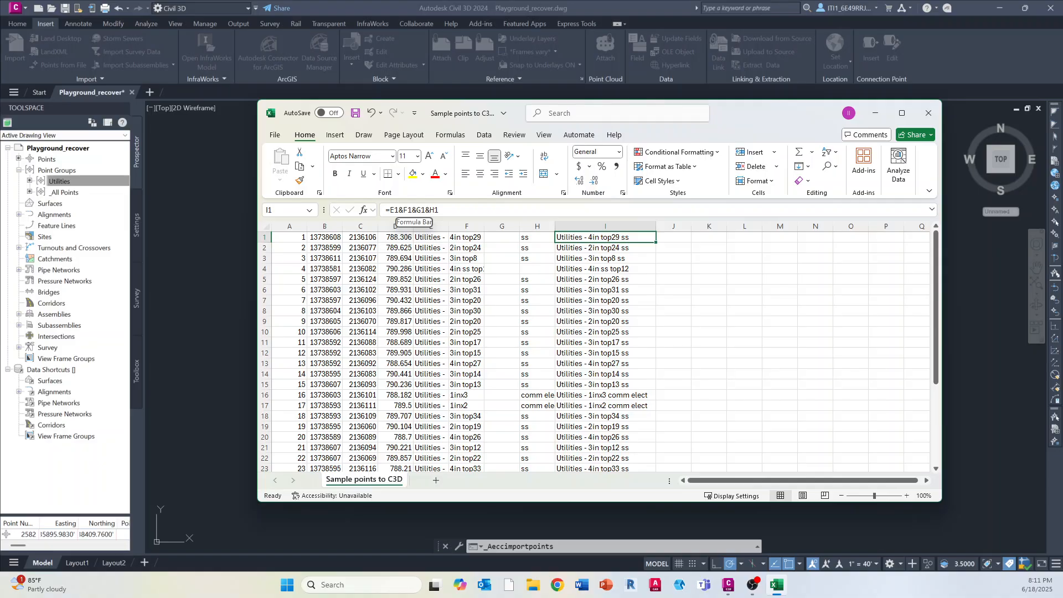
# - Paste the combined descriptions from column I as values into column J and delete columns E through I
pyautogui.click(617, 226)
pyautogui.hotkey('ctrl', 'c')
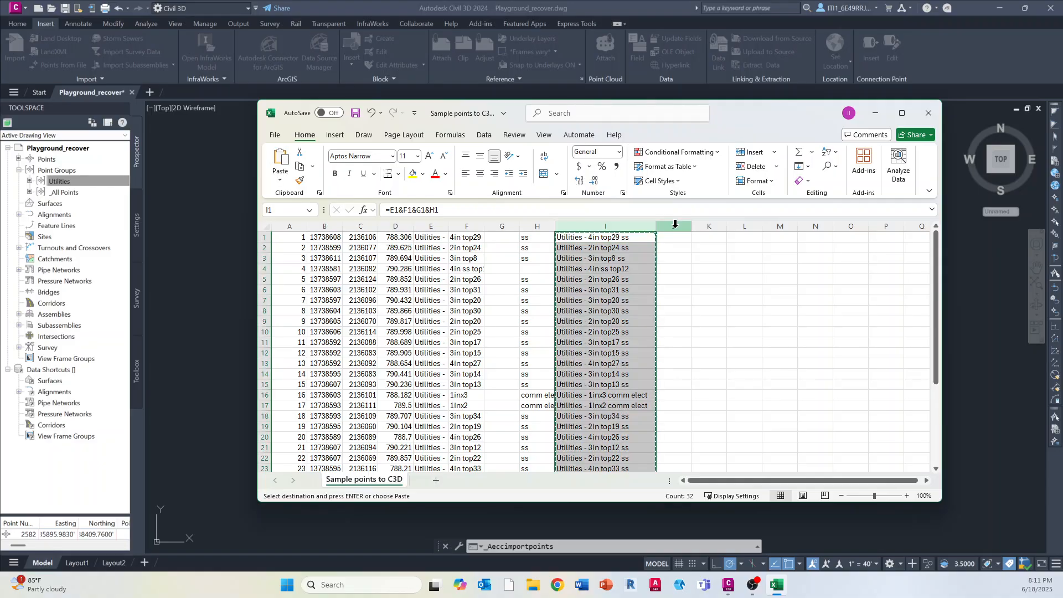
pyautogui.rightClick(674, 225)
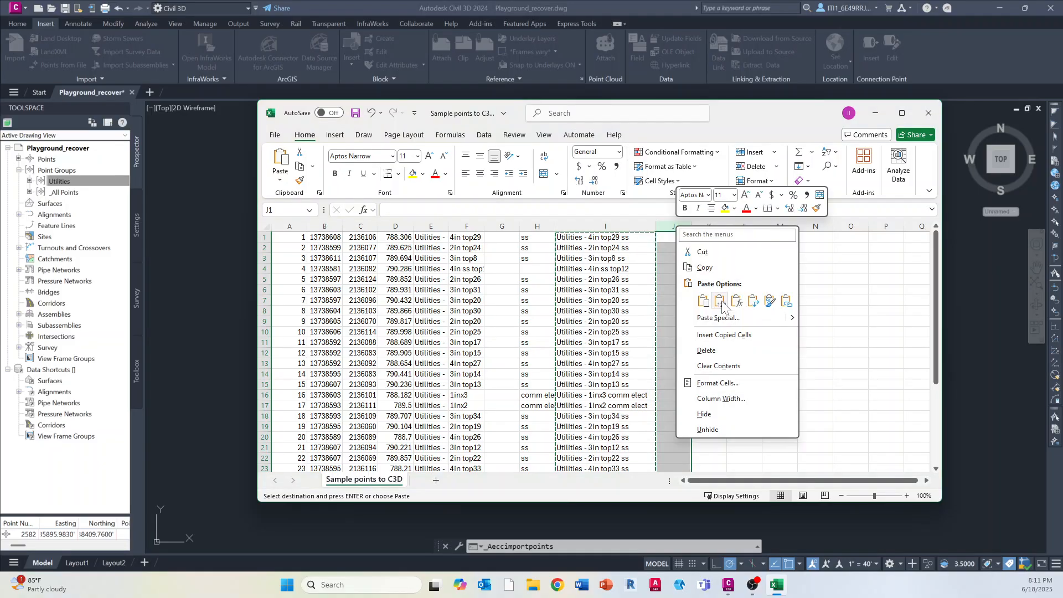
pyautogui.click(720, 301)
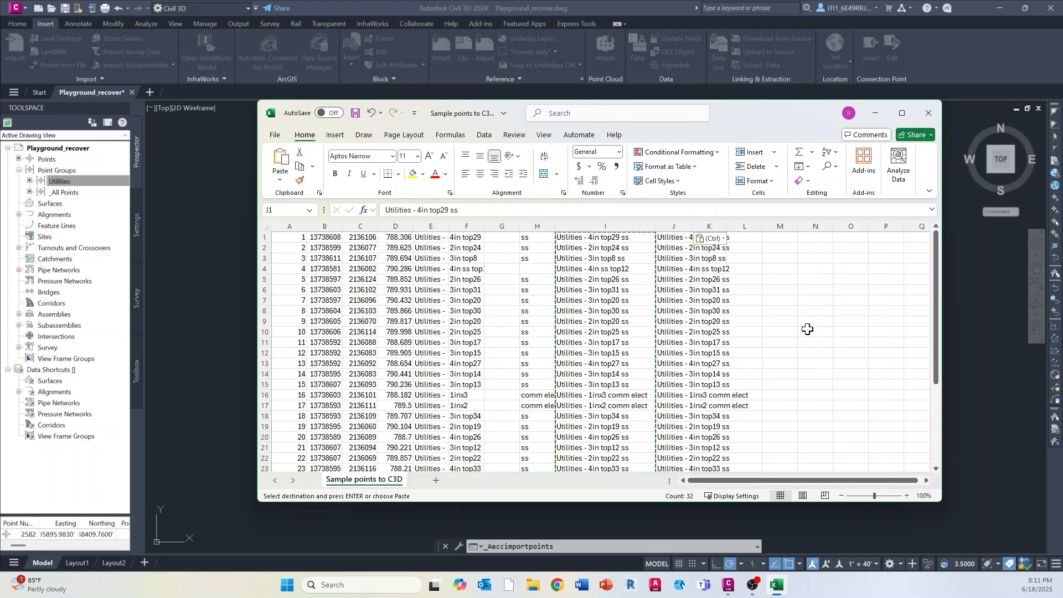
pyautogui.moveTo(430, 226); pyautogui.dragTo(559, 226)
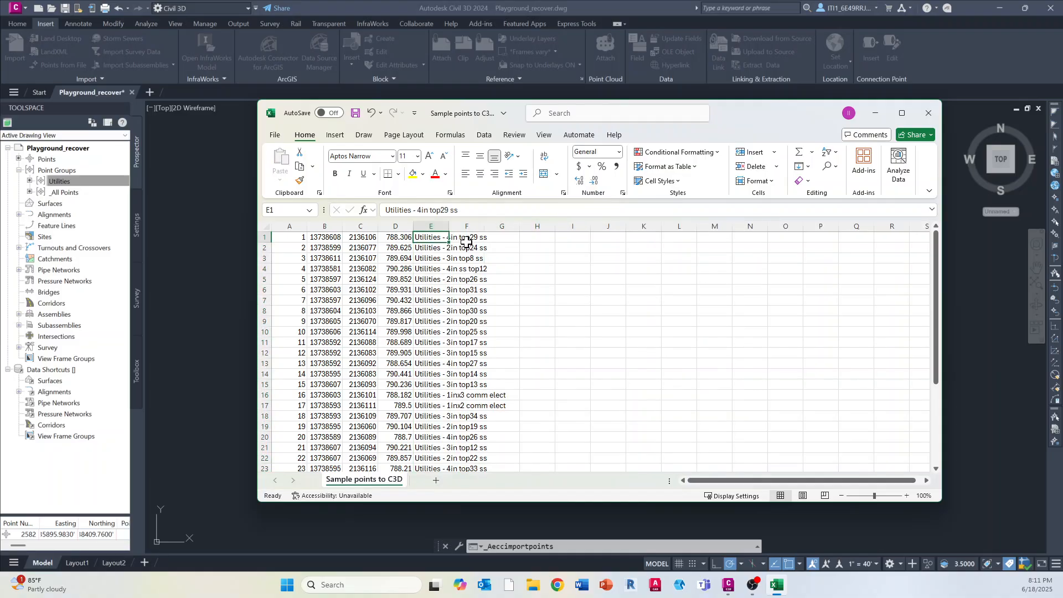
pyautogui.click(533, 268)
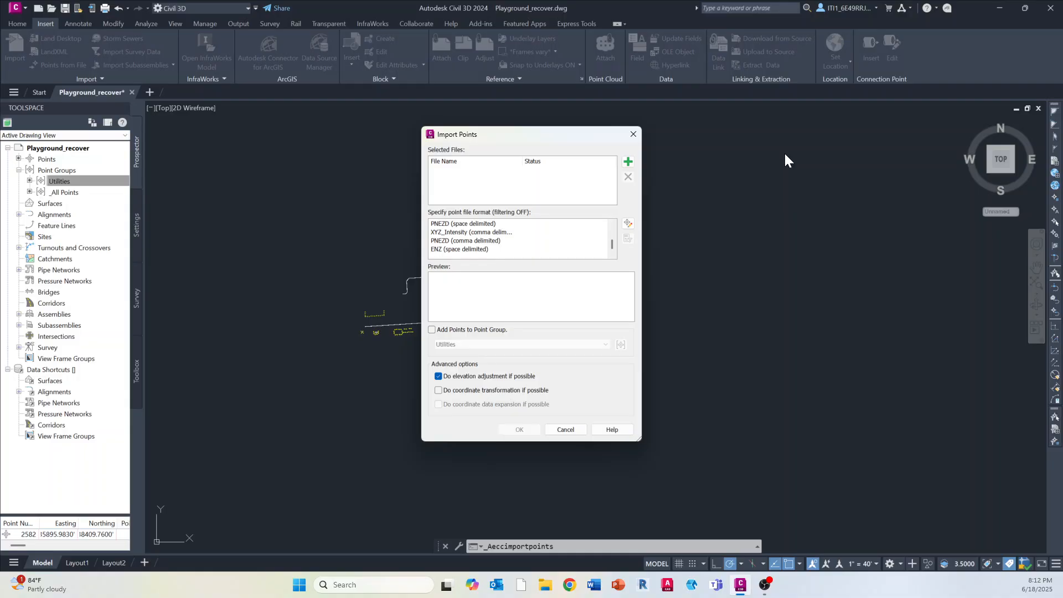
# - Open the source file selection for the point import and browse the Documents folder
pyautogui.click(627, 162)
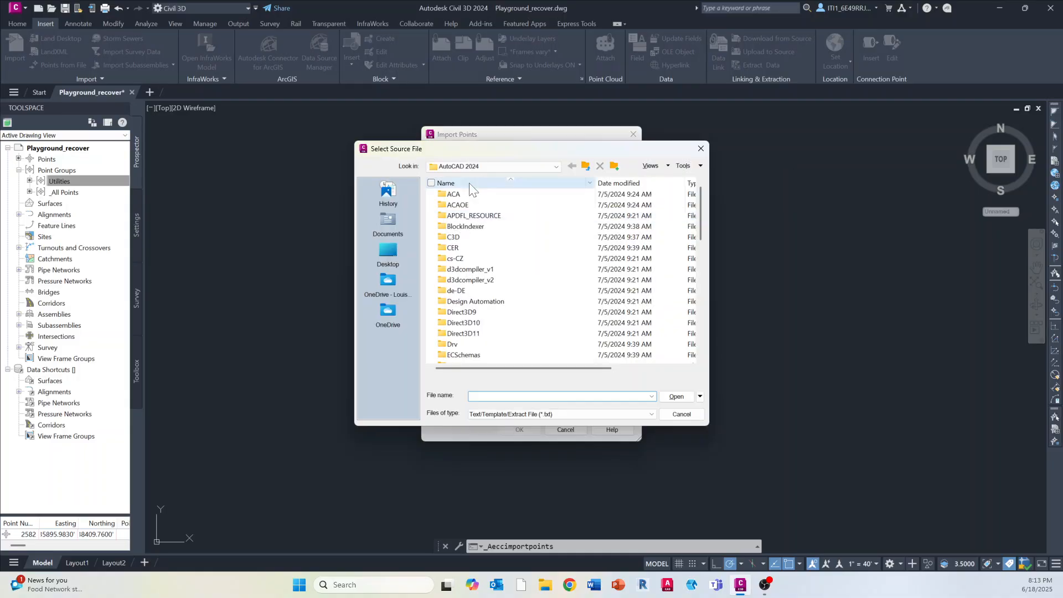
pyautogui.click(387, 224)
pyautogui.scroll(-2, 500, 252)
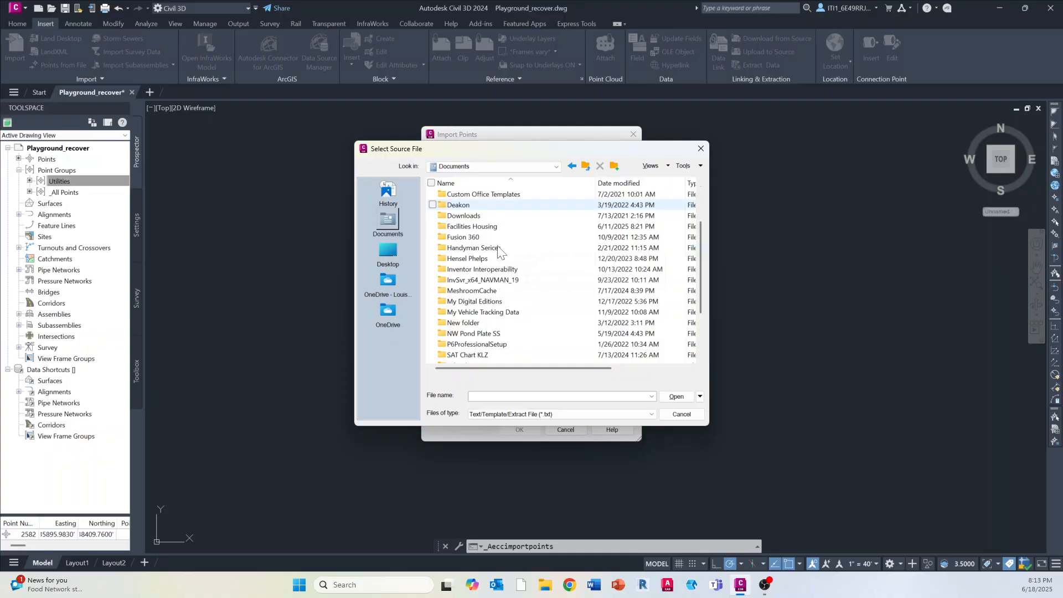
pyautogui.scroll(-2, 500, 252)
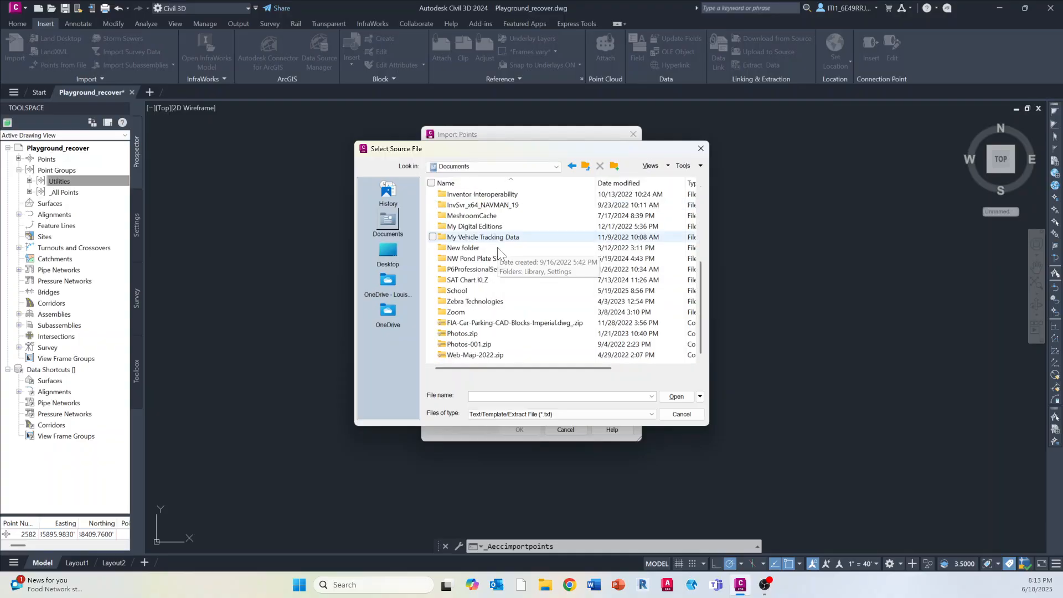
pyautogui.click(531, 397)
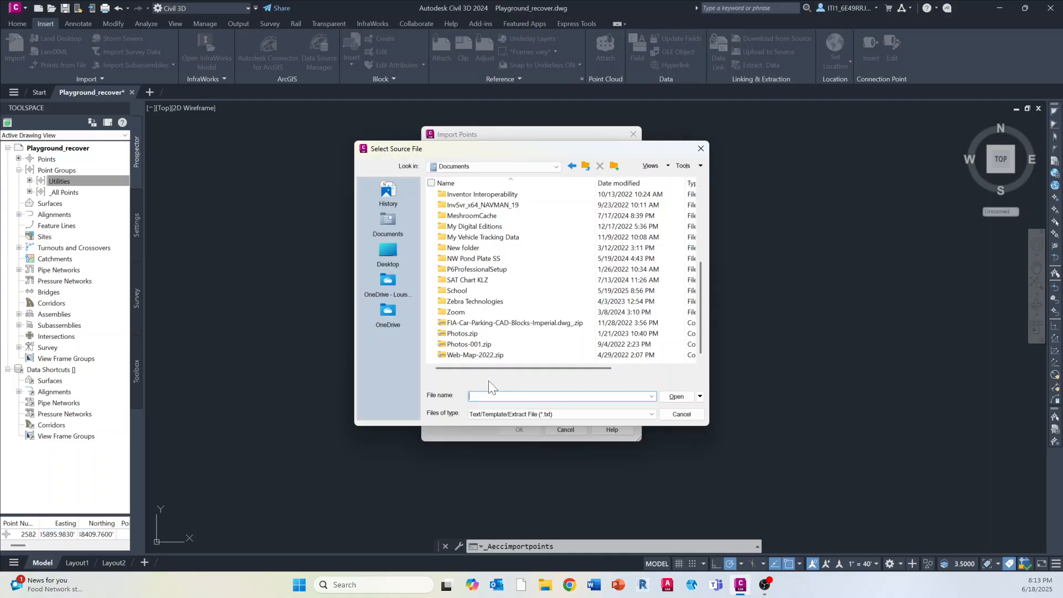
pyautogui.scroll(2, 517, 239)
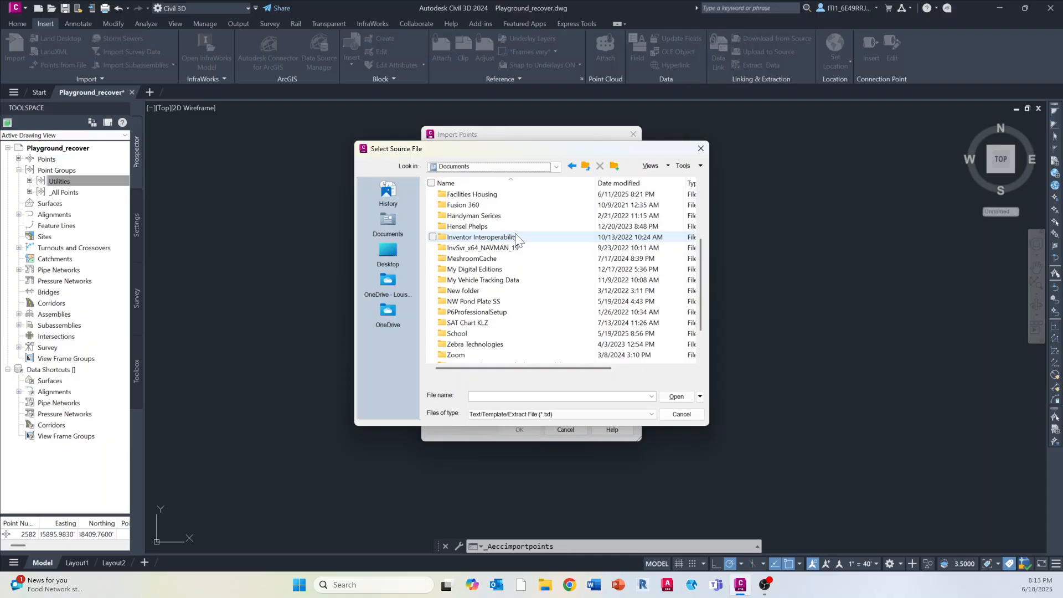
pyautogui.scroll(-2, 517, 239)
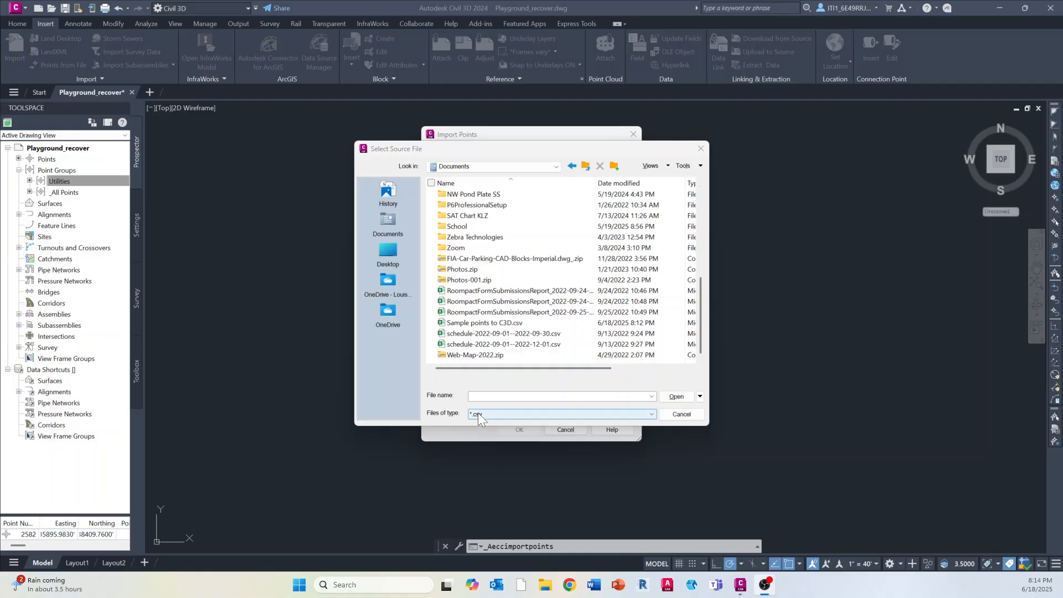
# - Filter the source files to *.csv and add "Sample points to C3D.csv" to the import
pyautogui.click(494, 416)
pyautogui.click(488, 445)
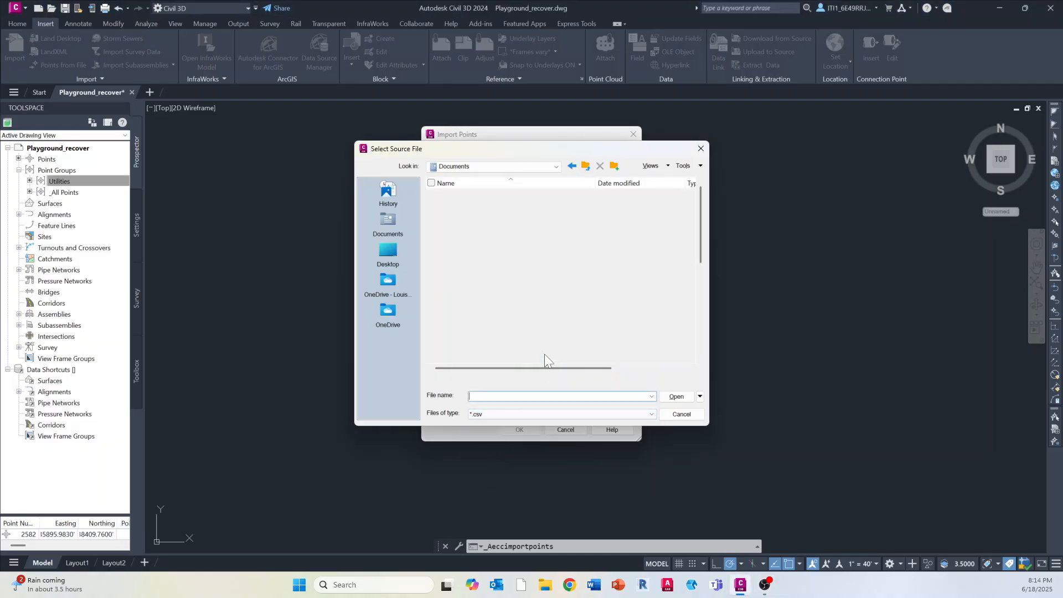
pyautogui.scroll(-6, 498, 299)
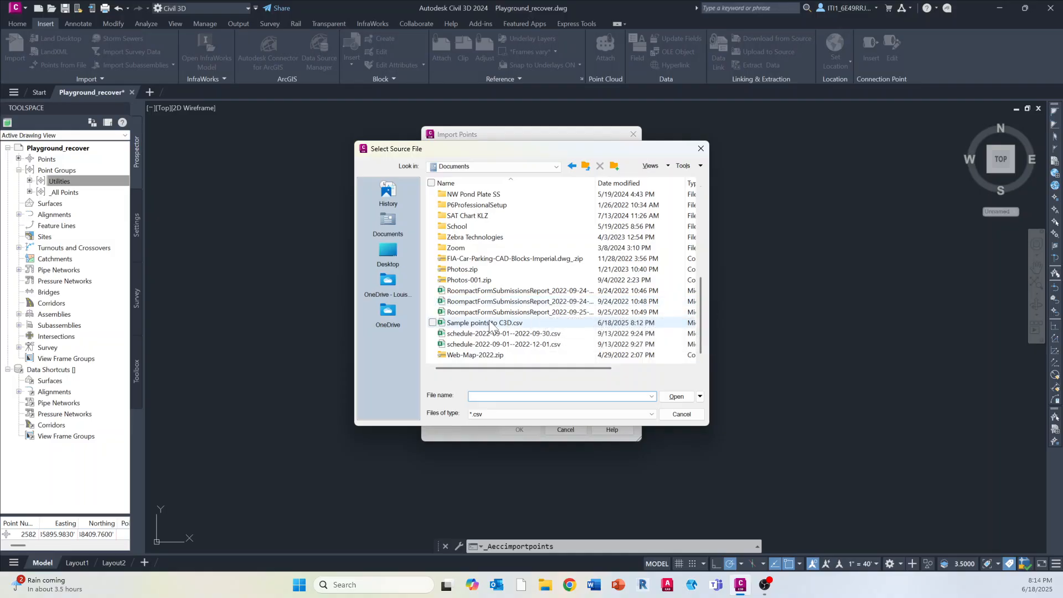
pyautogui.click(488, 325)
pyautogui.click(677, 394)
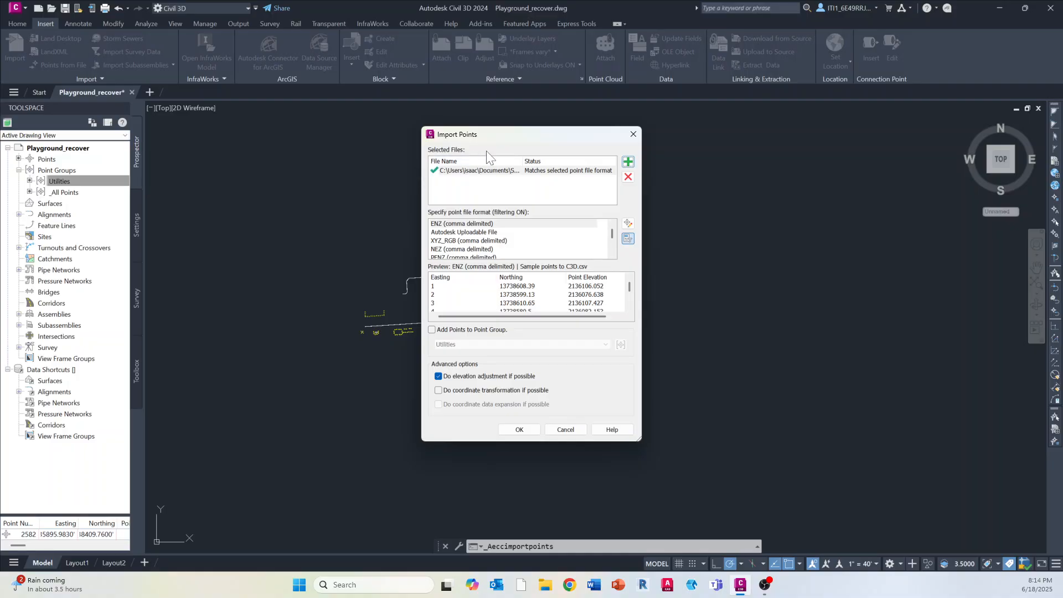
# - Set the point file format to PNEZD (comma delimited) and check the column preview
pyautogui.moveTo(475, 315)
pyautogui.mouseDown()
pyautogui.moveTo(495, 318)
pyautogui.moveTo(460, 309)
pyautogui.mouseUp()
pyautogui.moveTo(611, 232); pyautogui.dragTo(612, 249)
pyautogui.click(457, 250)
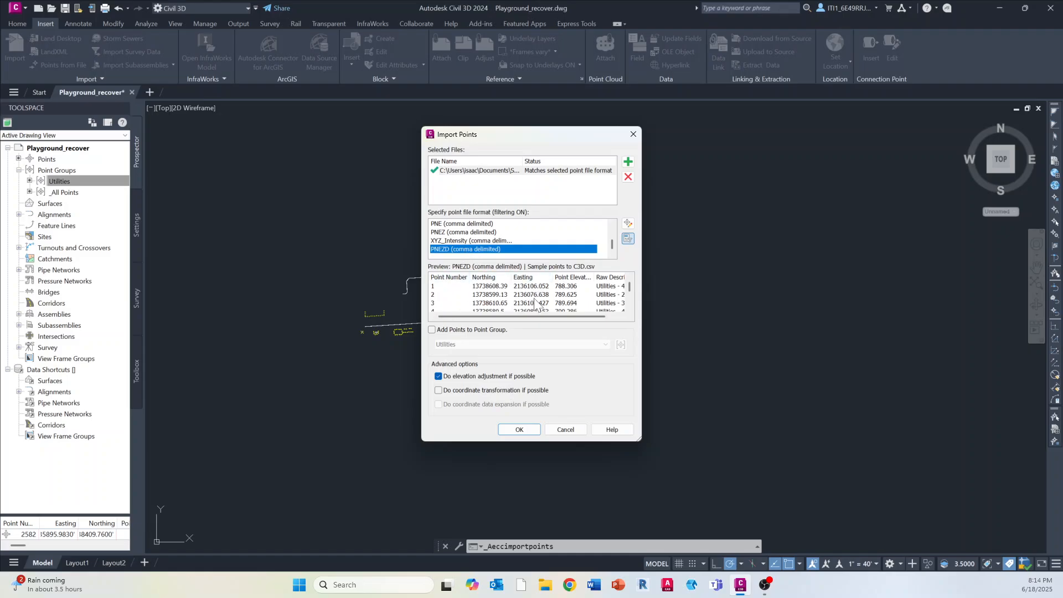
pyautogui.moveTo(562, 316); pyautogui.dragTo(573, 316)
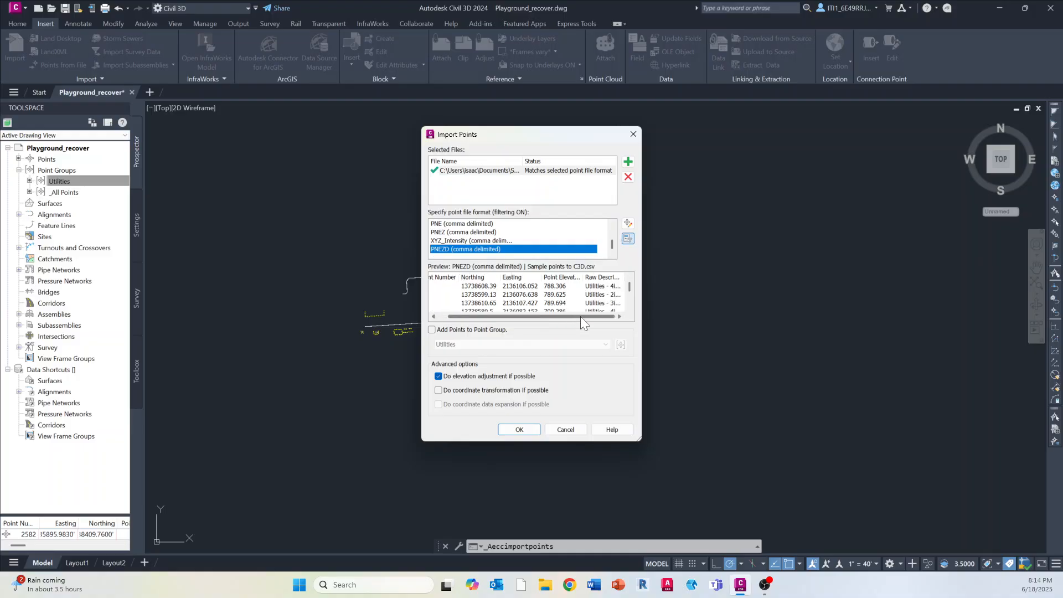
# - Turn off elevation adjustment and import the points into the drawing
pyautogui.click(439, 377)
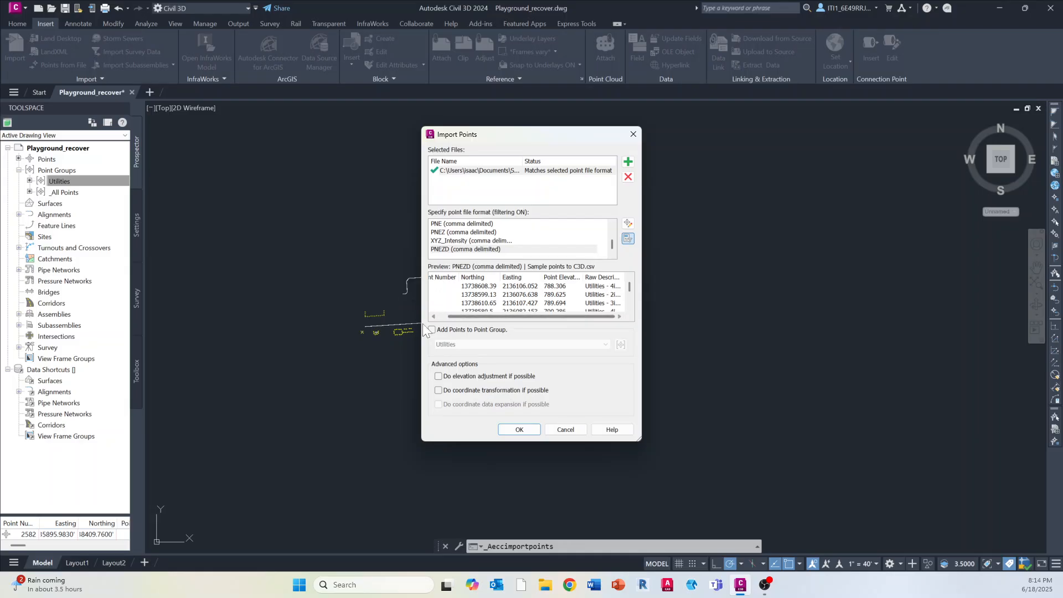
pyautogui.click(519, 430)
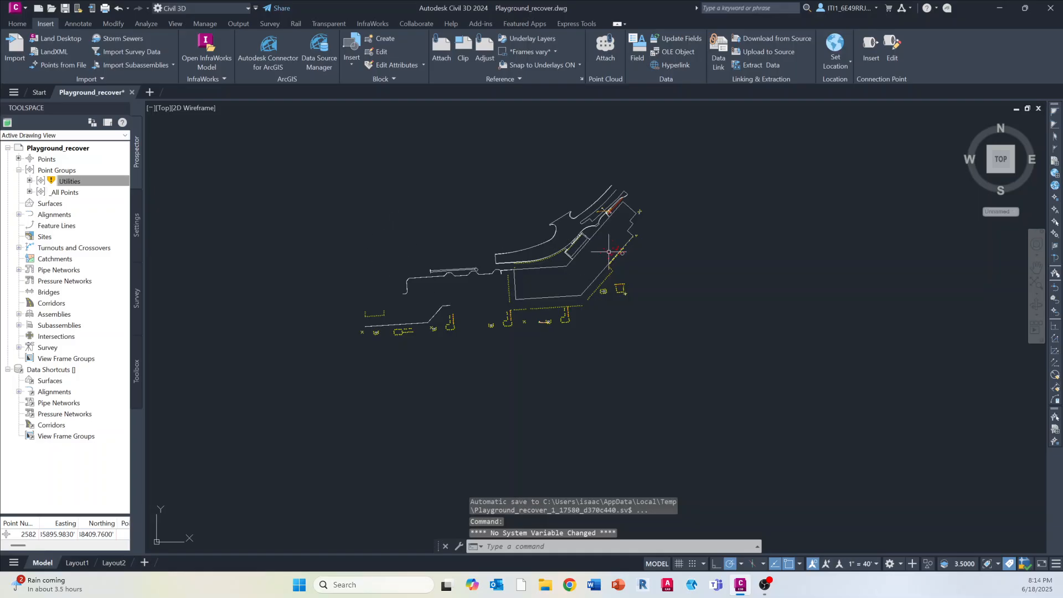
pyautogui.scroll(4, 624, 261)
pyautogui.scroll(7, 625, 260)
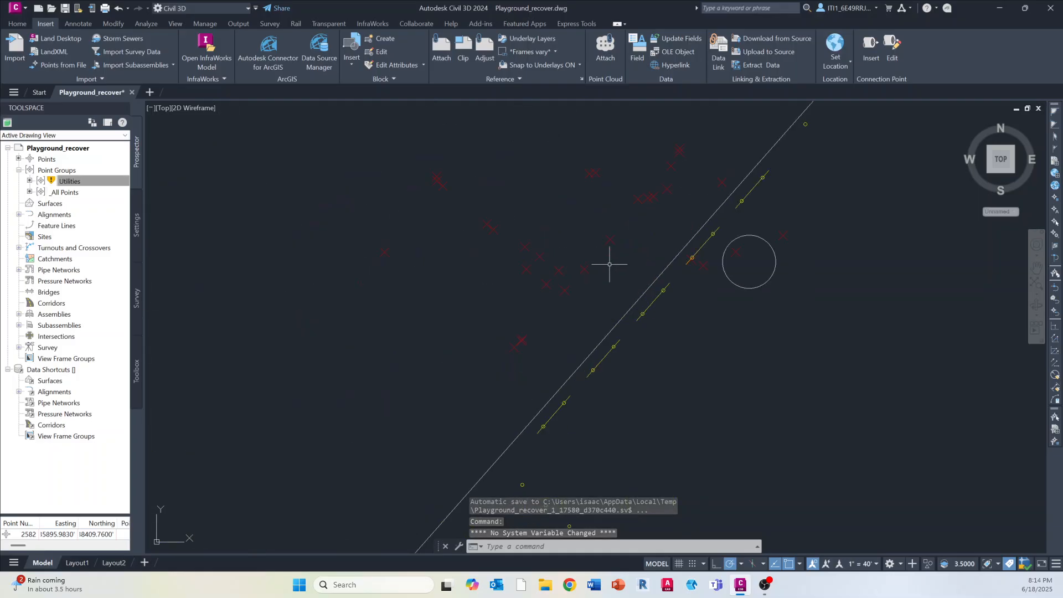